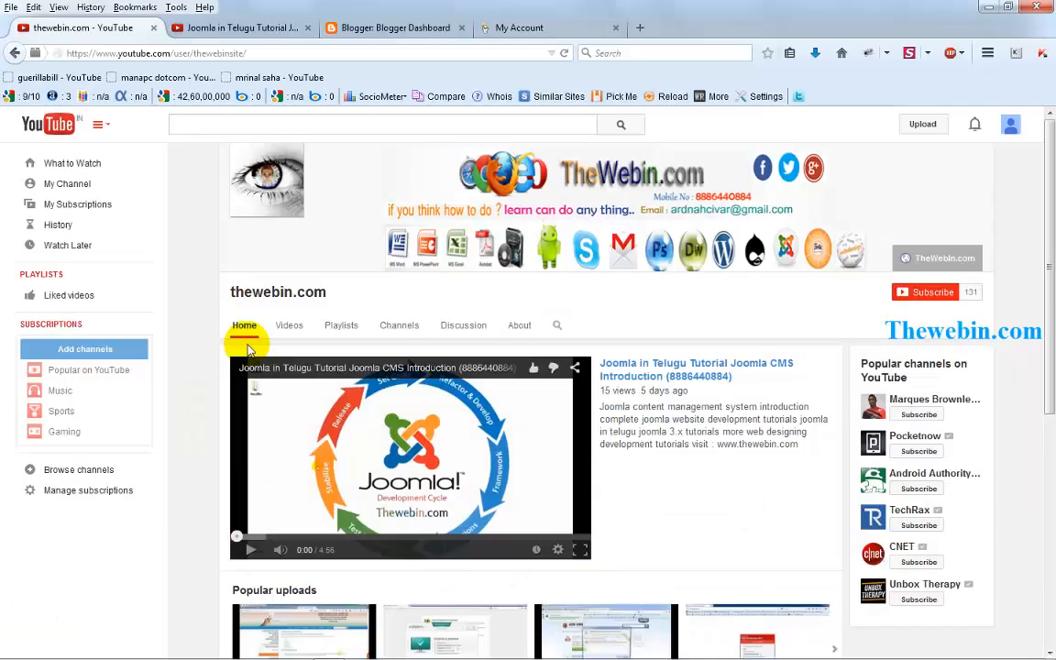
# View the Joomla tutorial video page, then the Blogger dashboard and its web address.
pyautogui.click(258, 30)
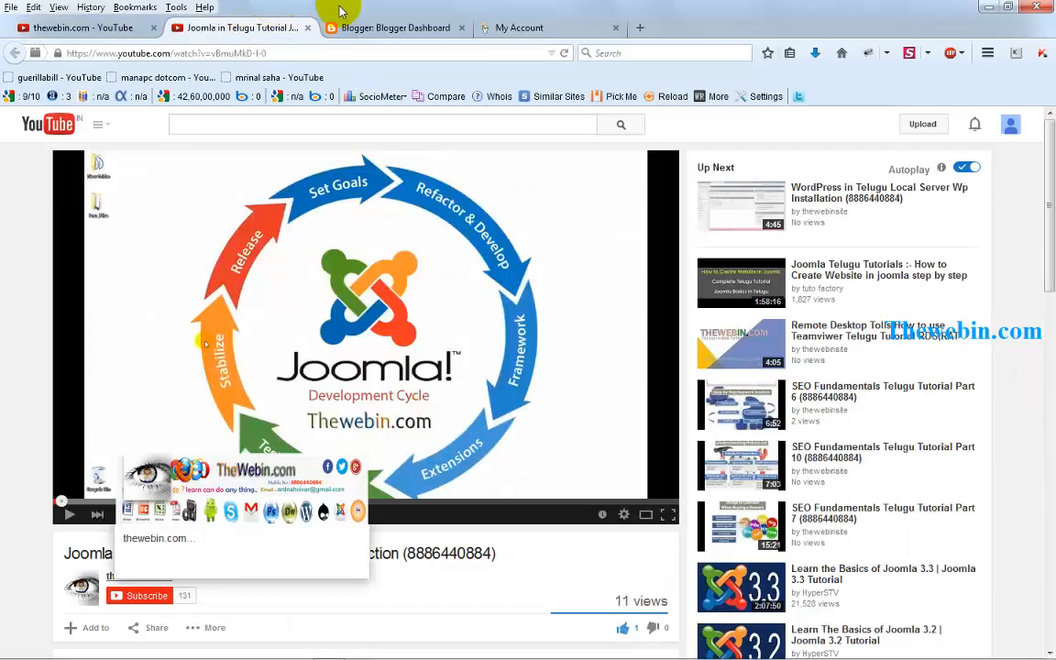
pyautogui.click(431, 583)
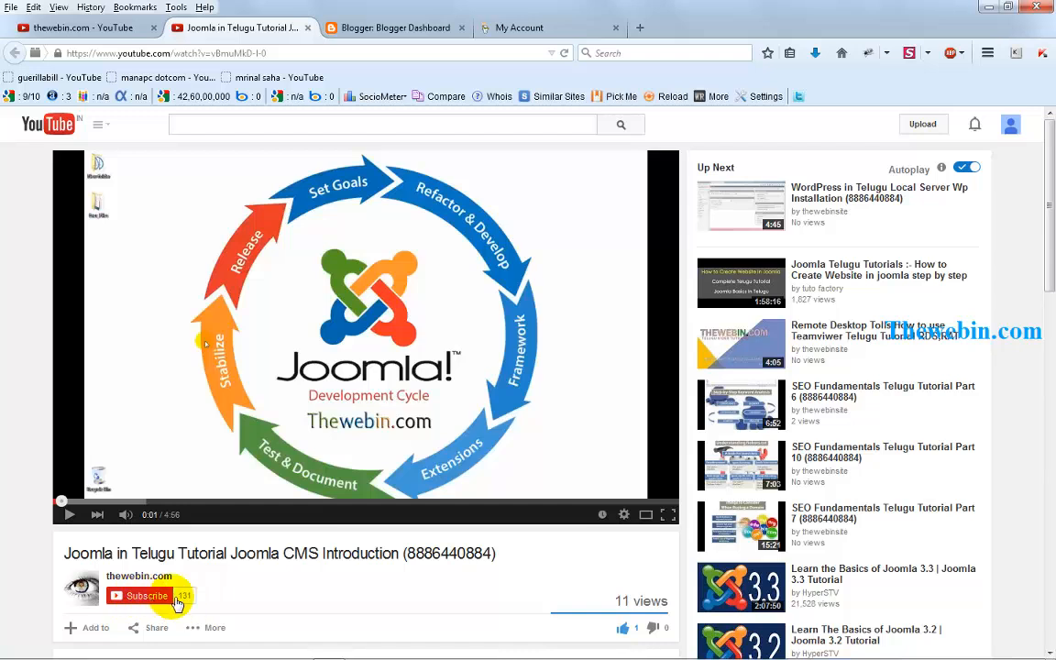
pyautogui.click(353, 27)
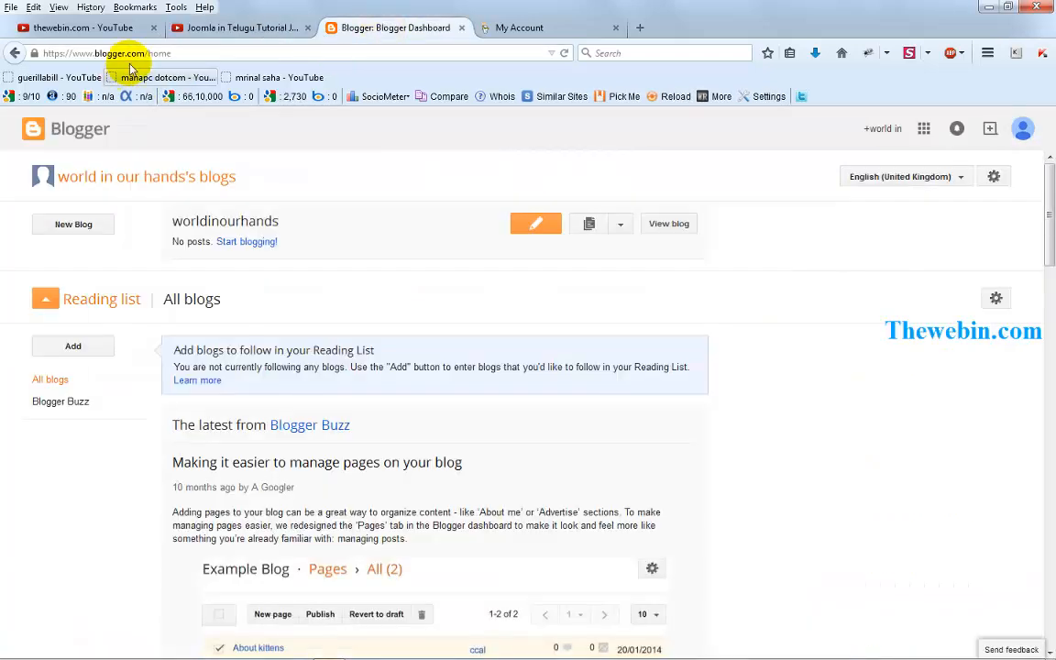
pyautogui.moveTo(145, 53)
pyautogui.mouseDown()
pyautogui.moveTo(79, 53)
pyautogui.moveTo(140, 50)
pyautogui.mouseUp()
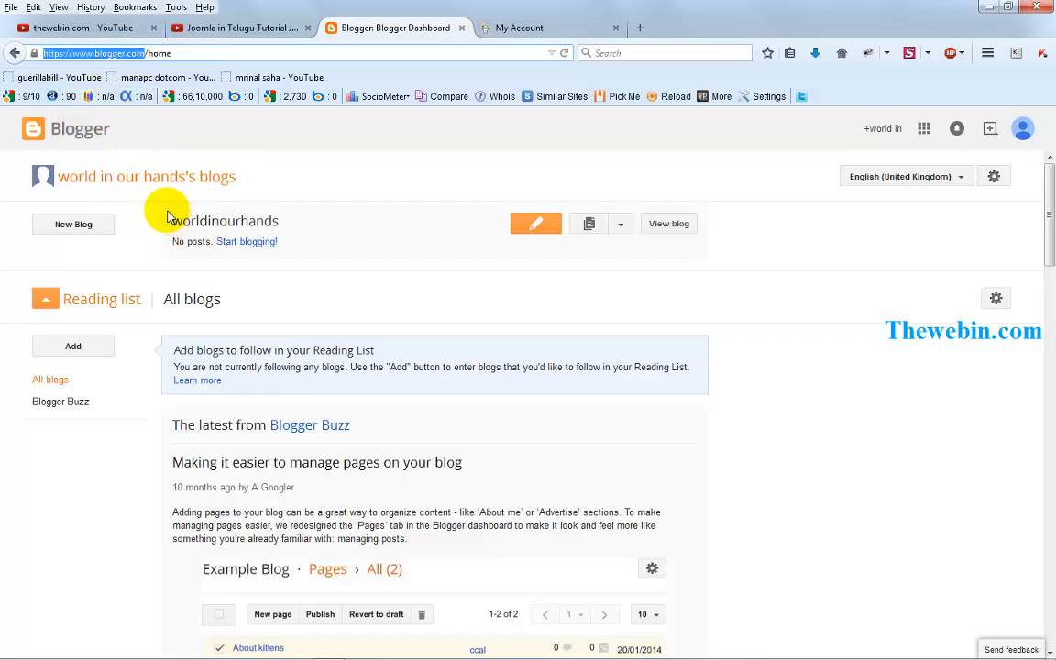
pyautogui.click(91, 263)
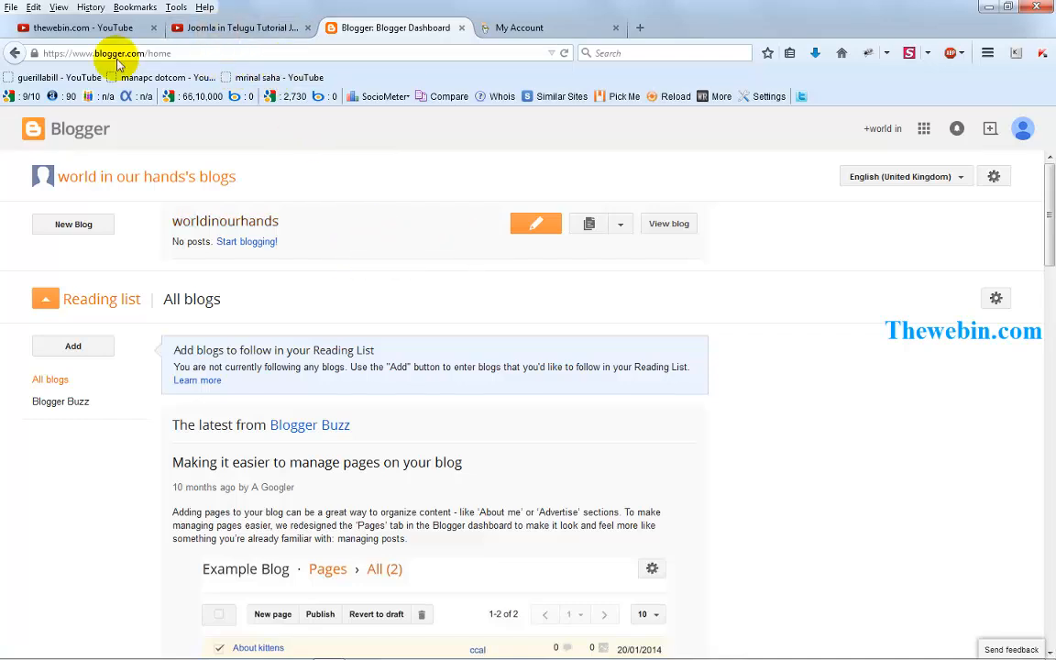
# Browse the thewebin.com YouTube channel's uploaded videos, loading more until the oldest blog-creation tutorial.
pyautogui.click(82, 28)
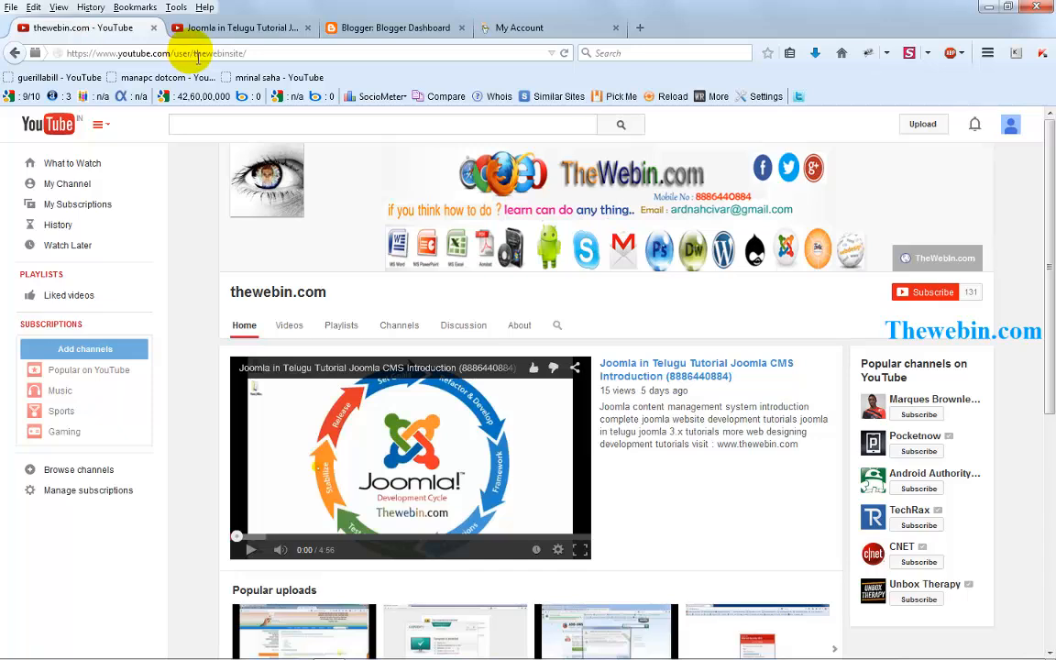
pyautogui.moveTo(193, 53); pyautogui.dragTo(266, 60)
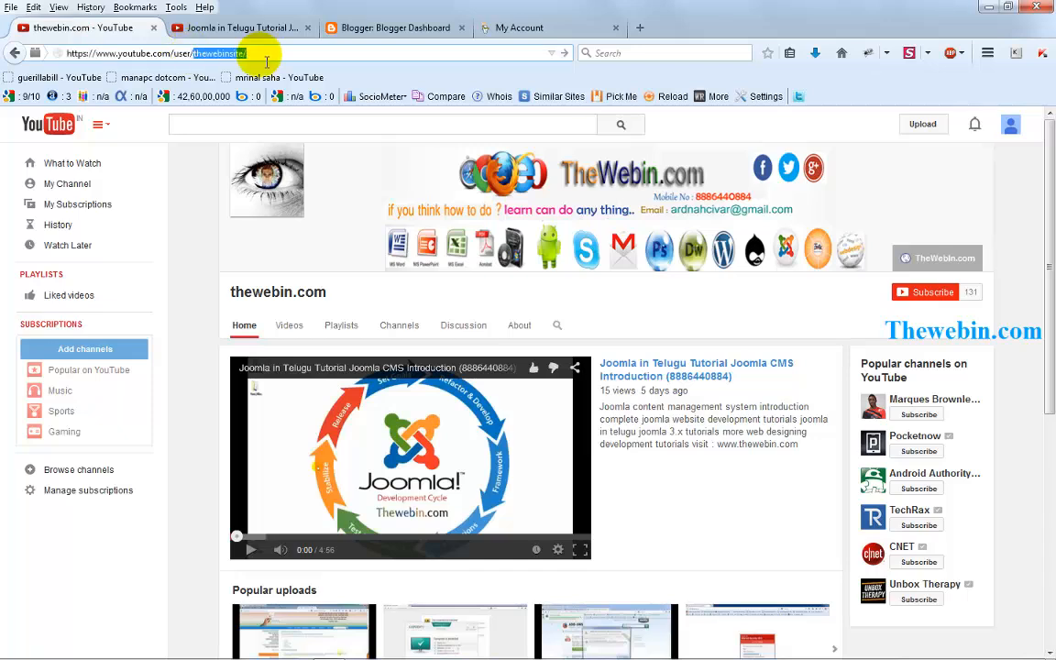
pyautogui.click(291, 326)
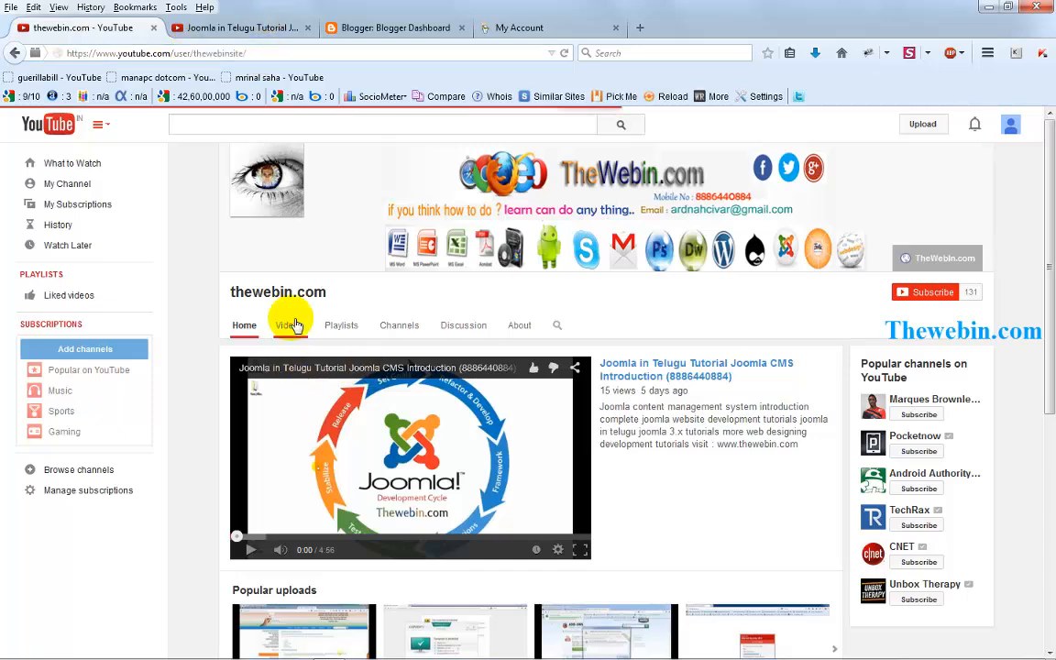
pyautogui.scroll(-8, 291, 411)
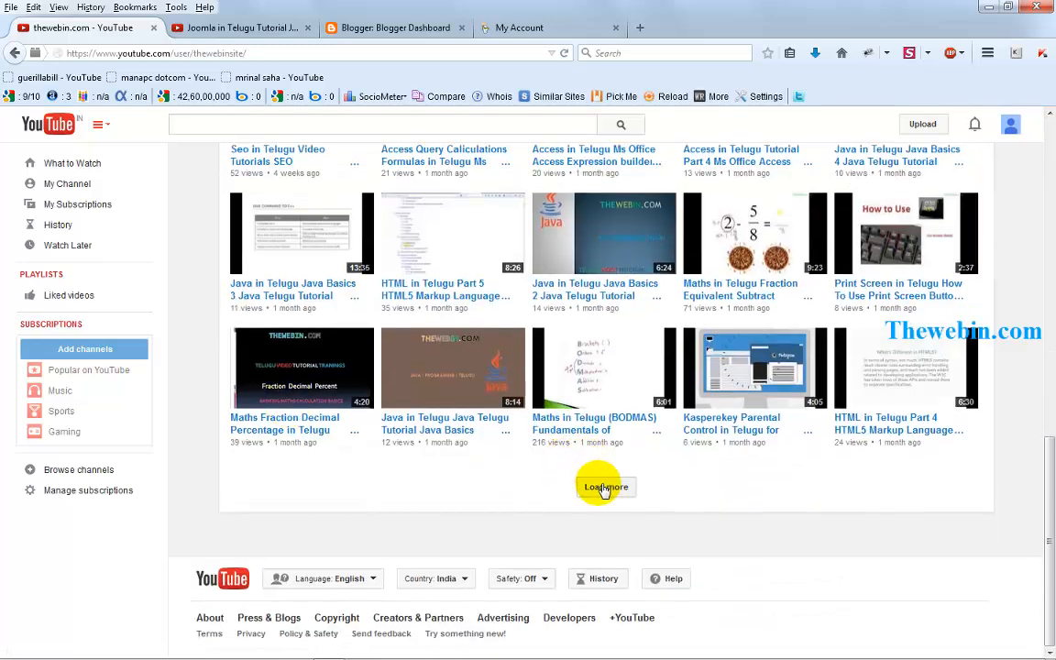
pyautogui.click(604, 487)
pyautogui.scroll(-10, 580, 479)
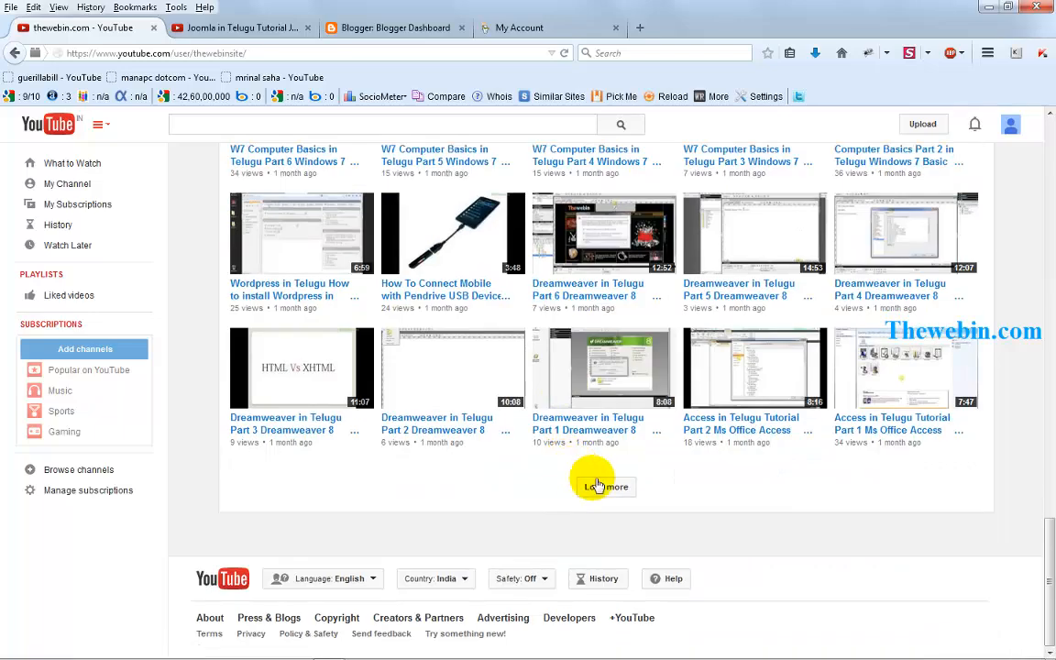
pyautogui.click(598, 486)
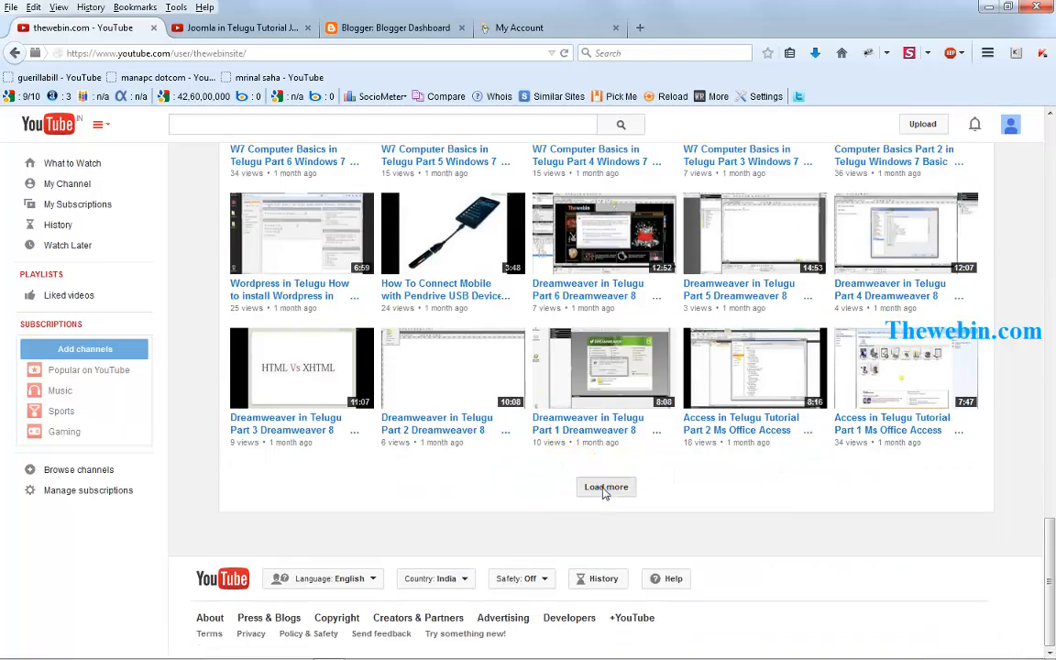
pyautogui.scroll(-8, 554, 474)
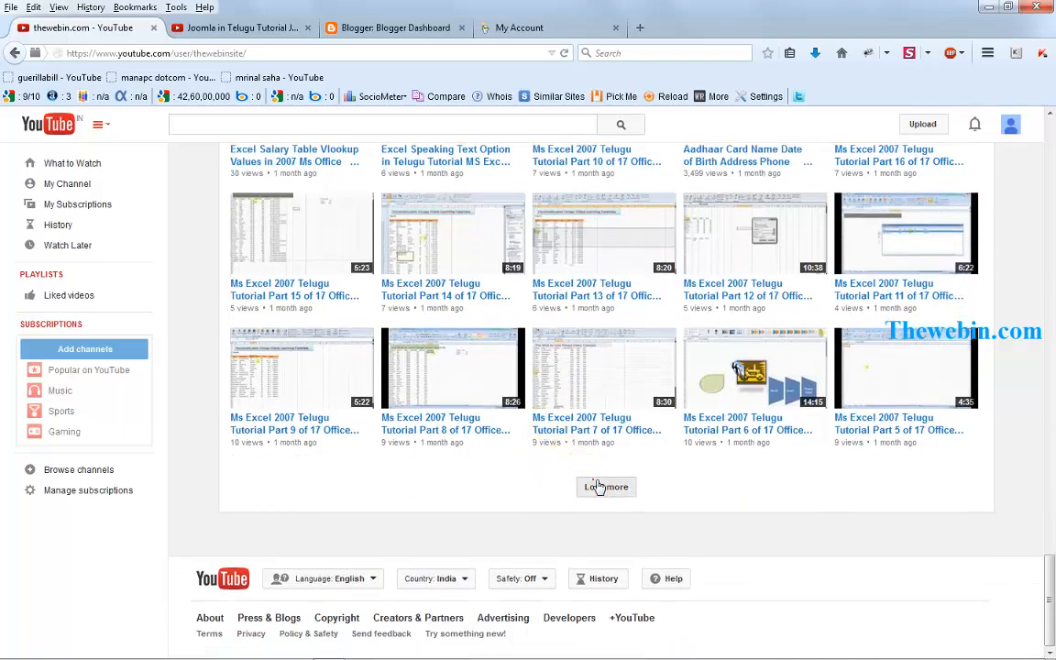
pyautogui.click(596, 485)
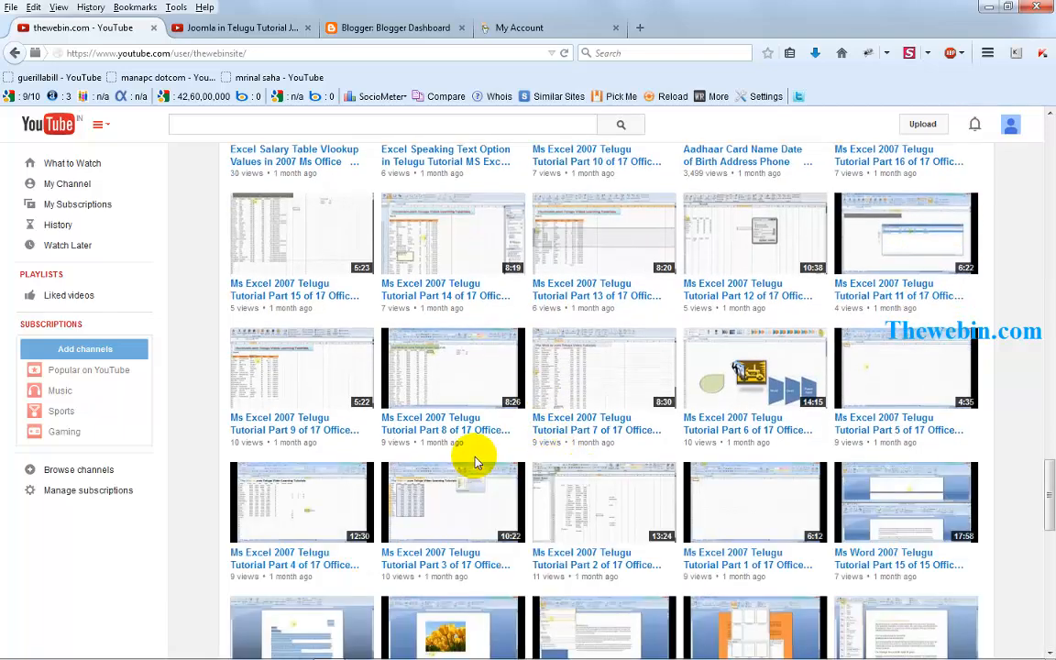
pyautogui.scroll(-8, 475, 461)
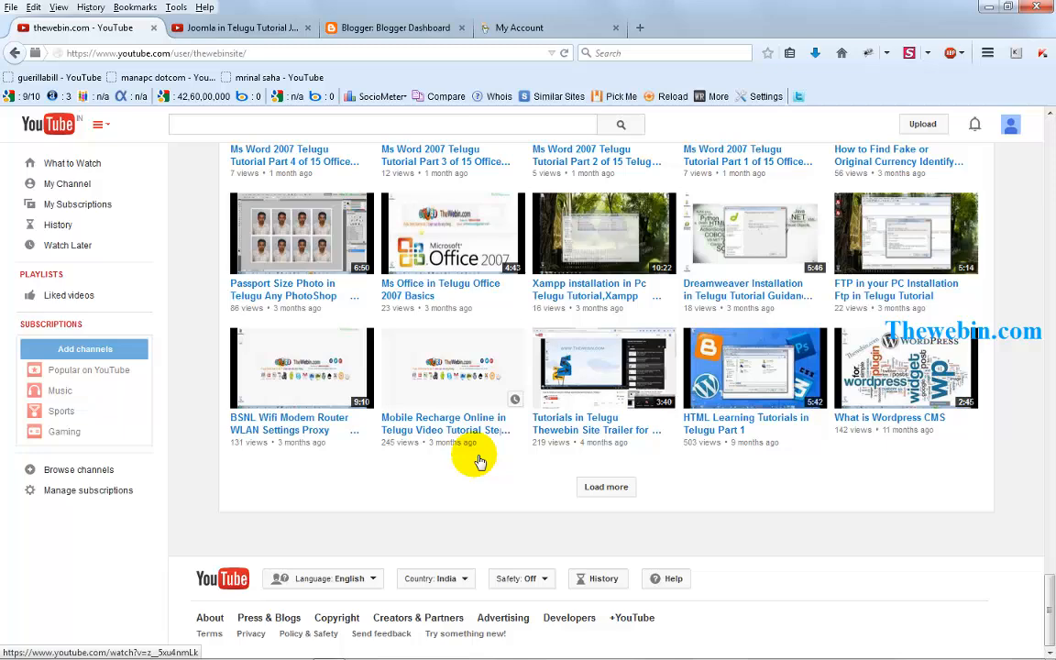
pyautogui.click(607, 486)
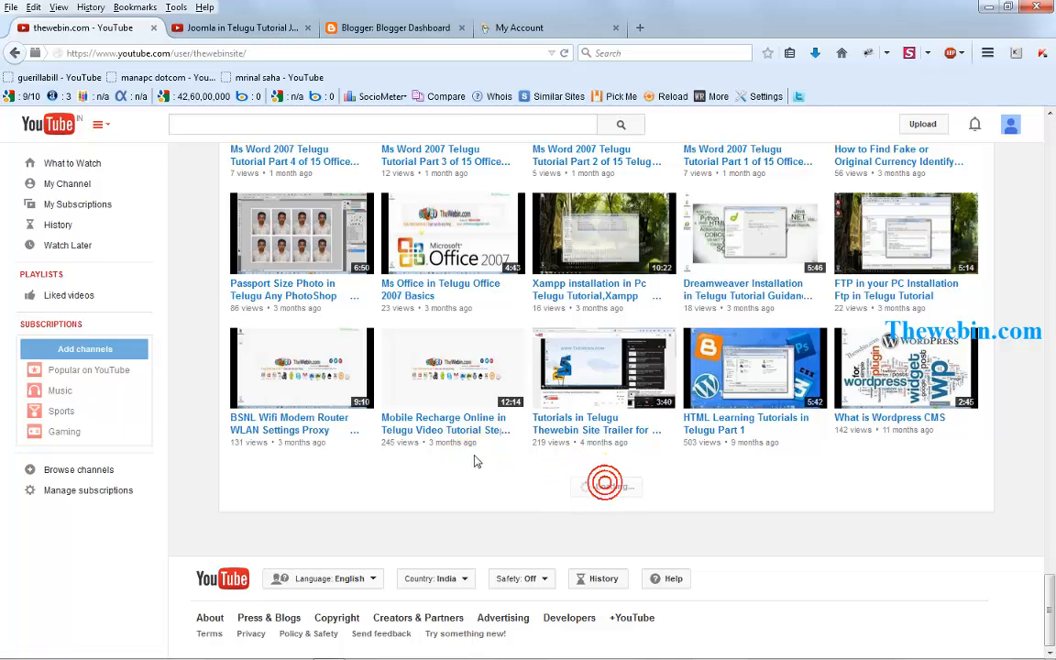
pyautogui.scroll(-6, 473, 457)
pyautogui.scroll(-1, 477, 457)
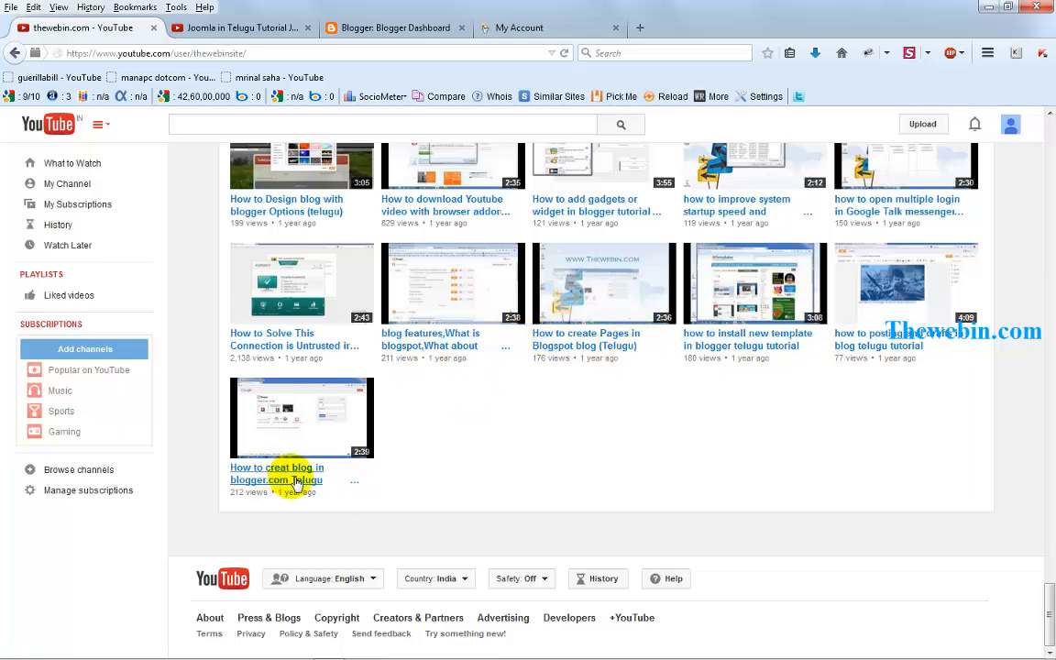
# Return to the Blogger dashboard and open the basic settings of the worldinourhands blog.
pyautogui.click(376, 30)
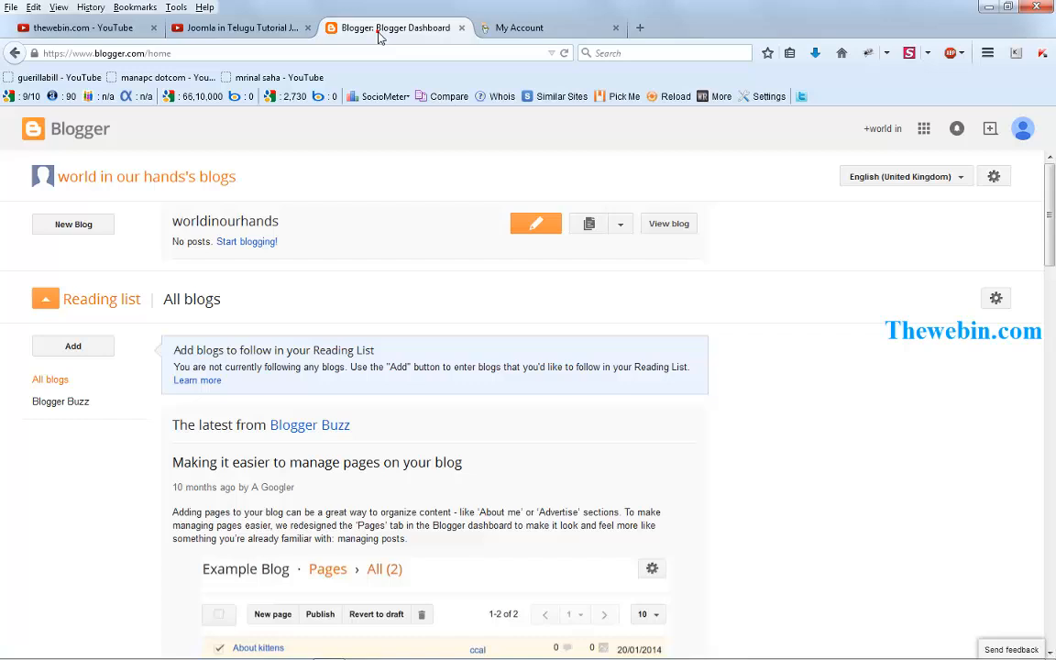
pyautogui.click(622, 227)
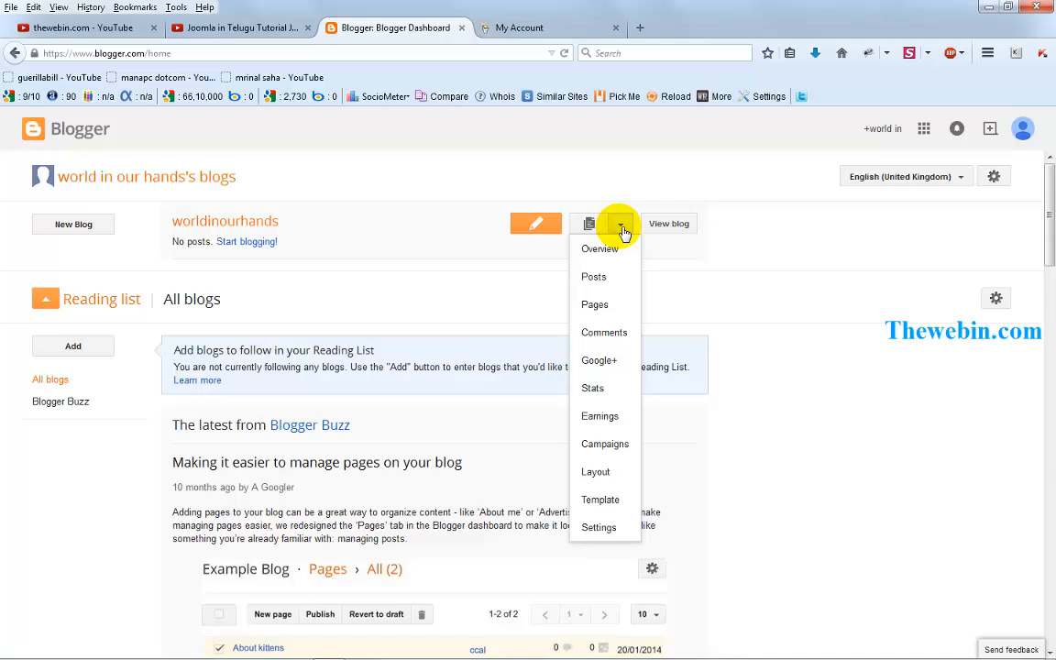
pyautogui.click(722, 253)
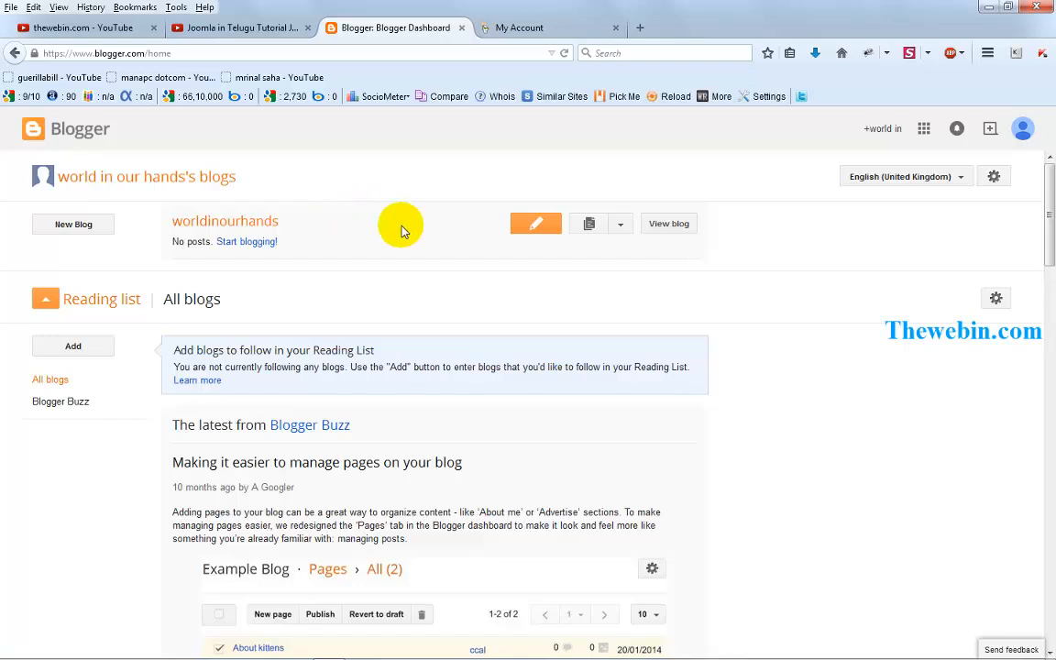
pyautogui.click(623, 224)
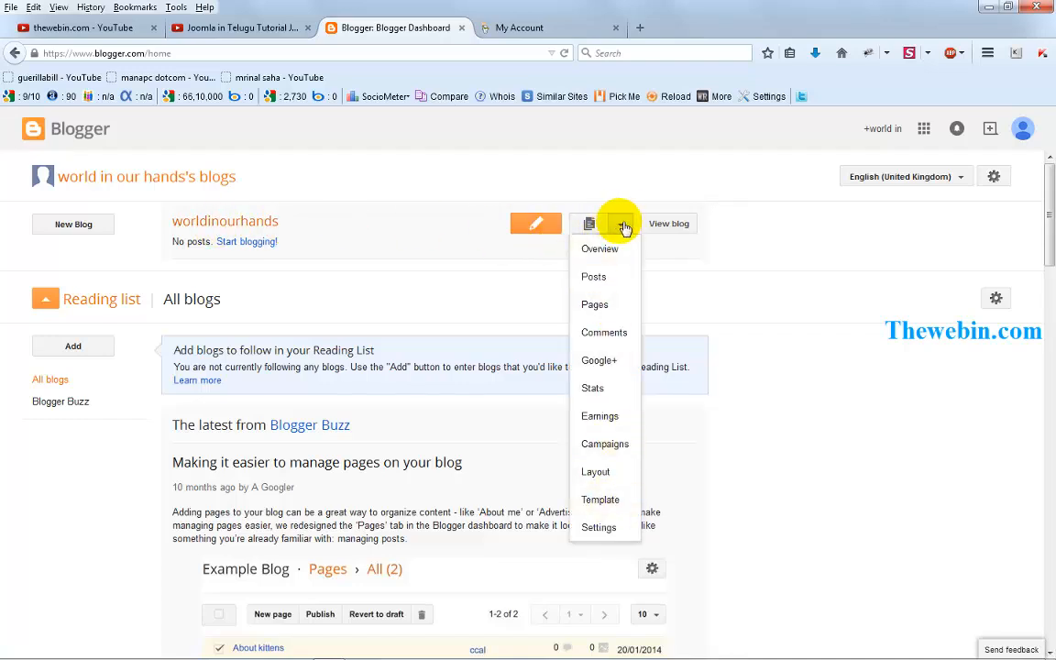
pyautogui.click(601, 527)
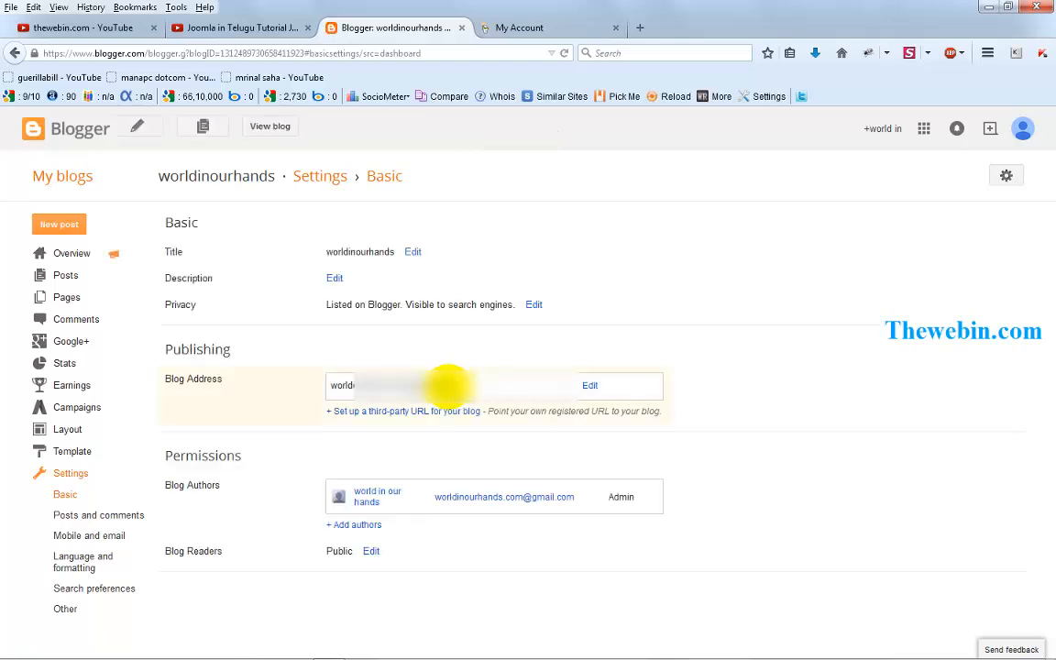
pyautogui.click(445, 411)
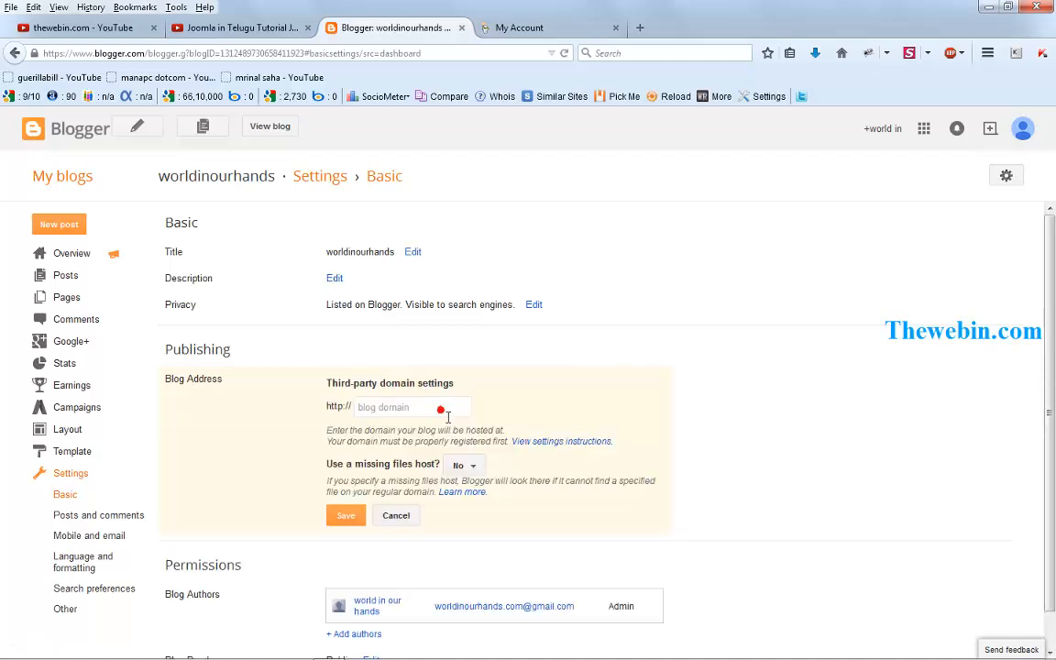
pyautogui.click(389, 409)
pyautogui.write('w')
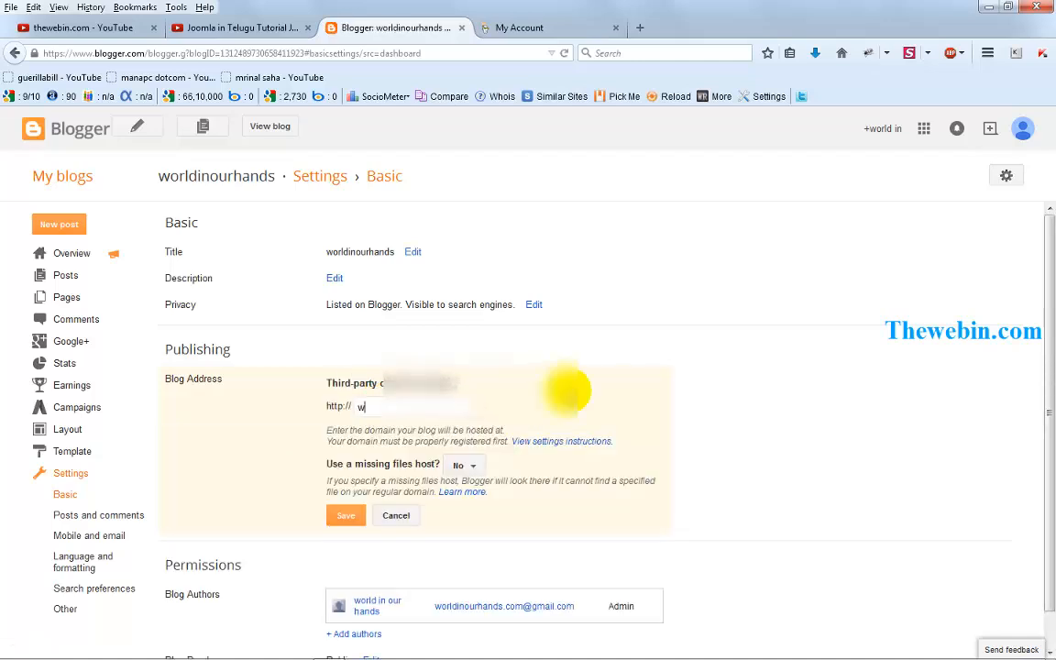
pyautogui.write('ww.world')
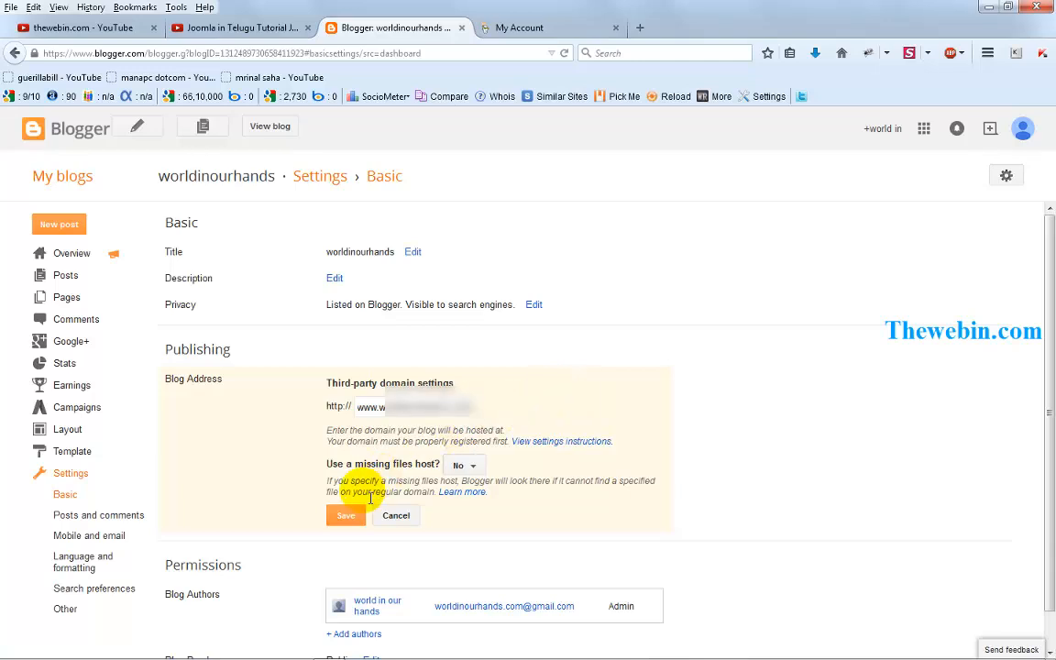
pyautogui.click(346, 519)
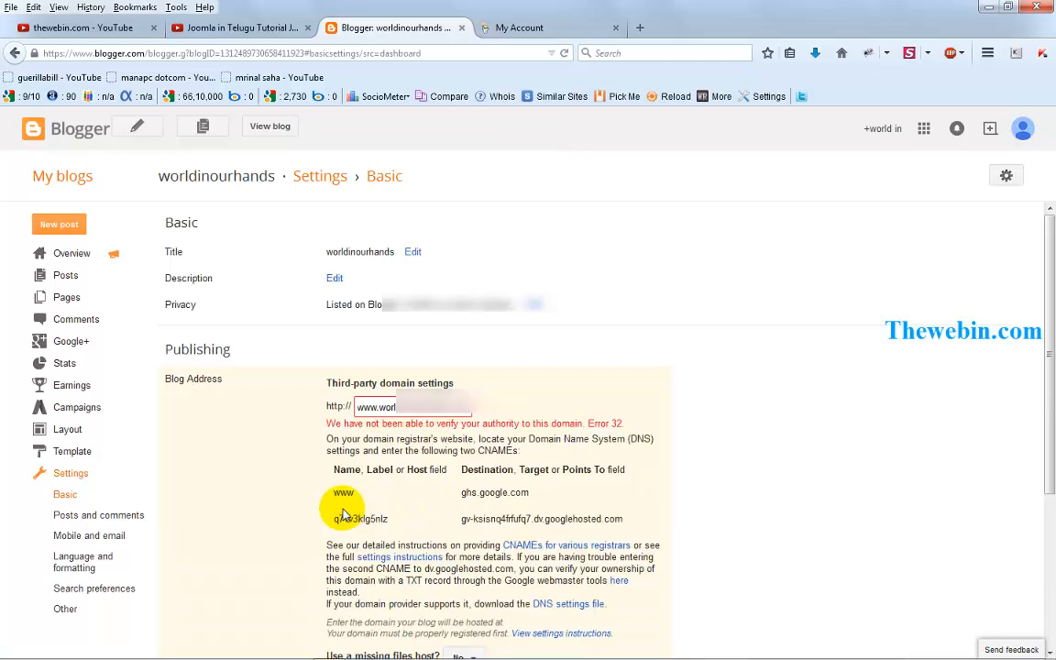
# Examine the name and destination values of the two CNAME records required for verifying the blog's domain.
pyautogui.scroll(-2, 342, 514)
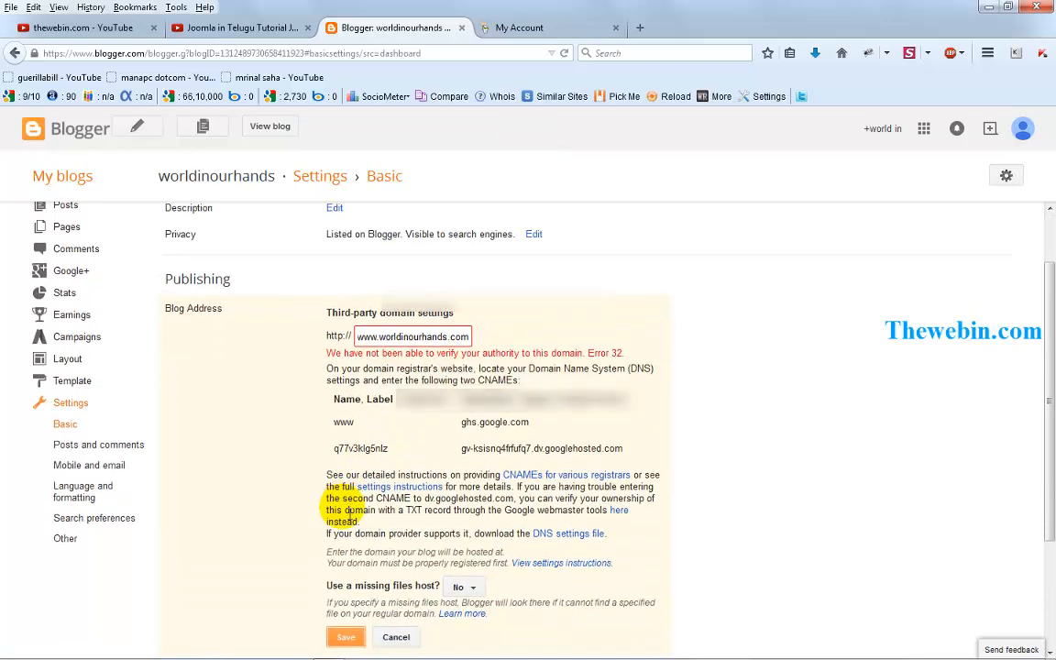
pyautogui.scroll(-1, 348, 511)
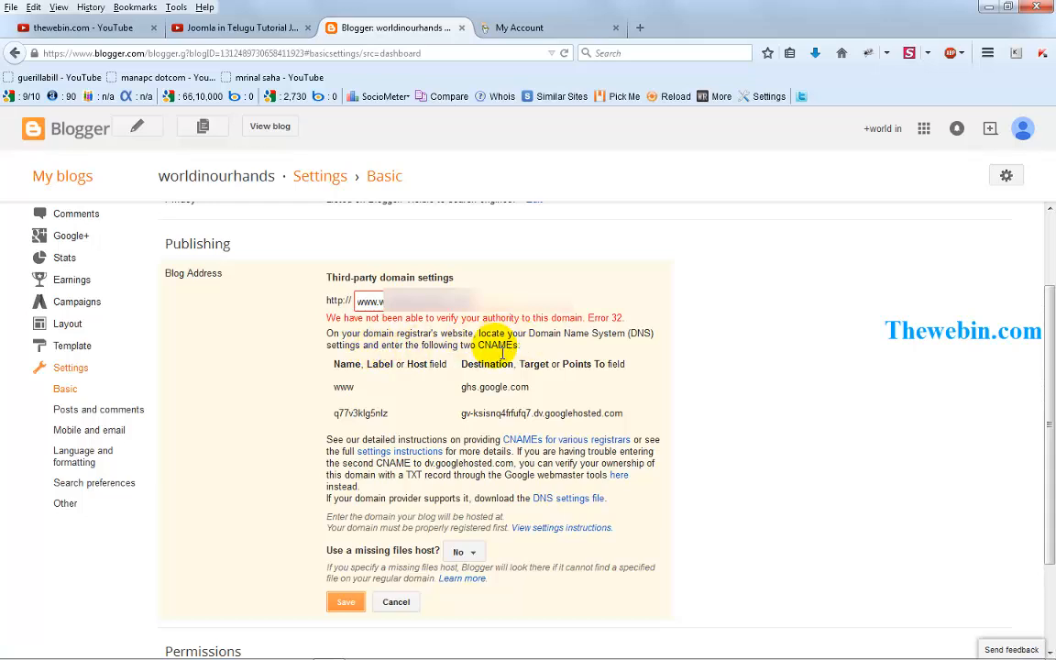
pyautogui.moveTo(334, 366); pyautogui.dragTo(384, 370)
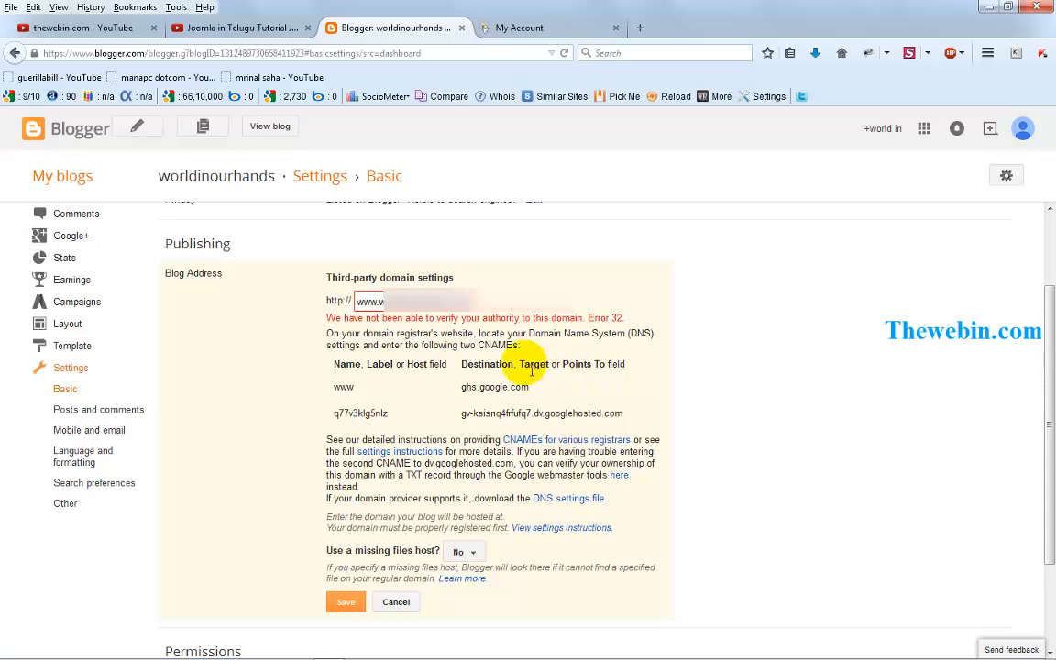
pyautogui.moveTo(321, 389); pyautogui.dragTo(363, 392)
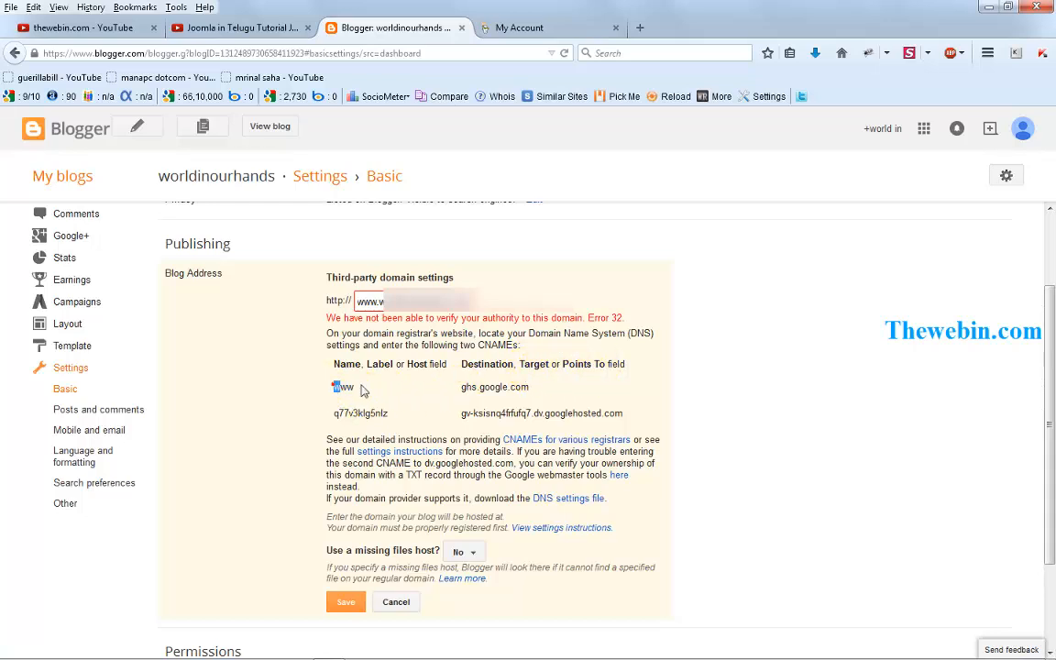
pyautogui.moveTo(461, 387); pyautogui.dragTo(532, 388)
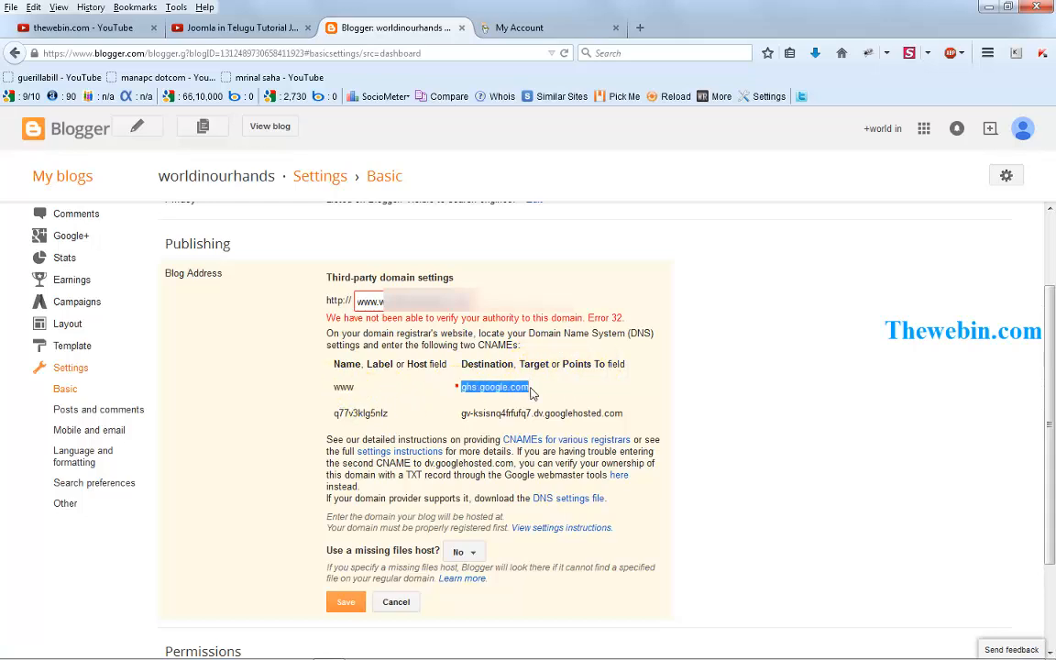
pyautogui.click(334, 417)
pyautogui.moveTo(336, 418); pyautogui.dragTo(388, 414)
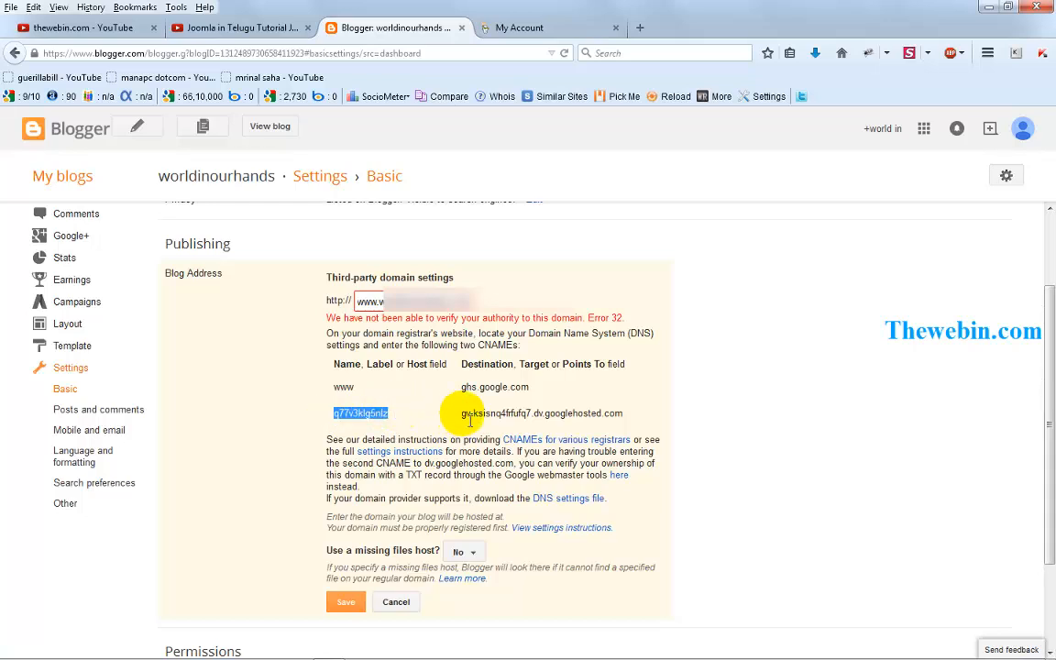
pyautogui.moveTo(462, 414); pyautogui.dragTo(625, 415)
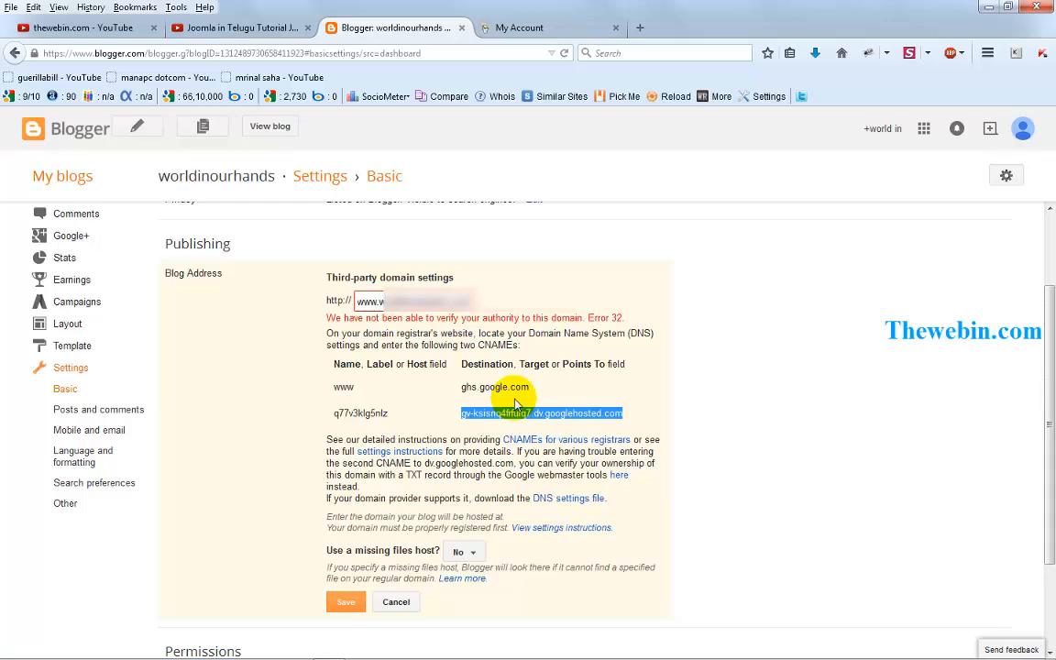
pyautogui.moveTo(389, 414); pyautogui.dragTo(342, 419)
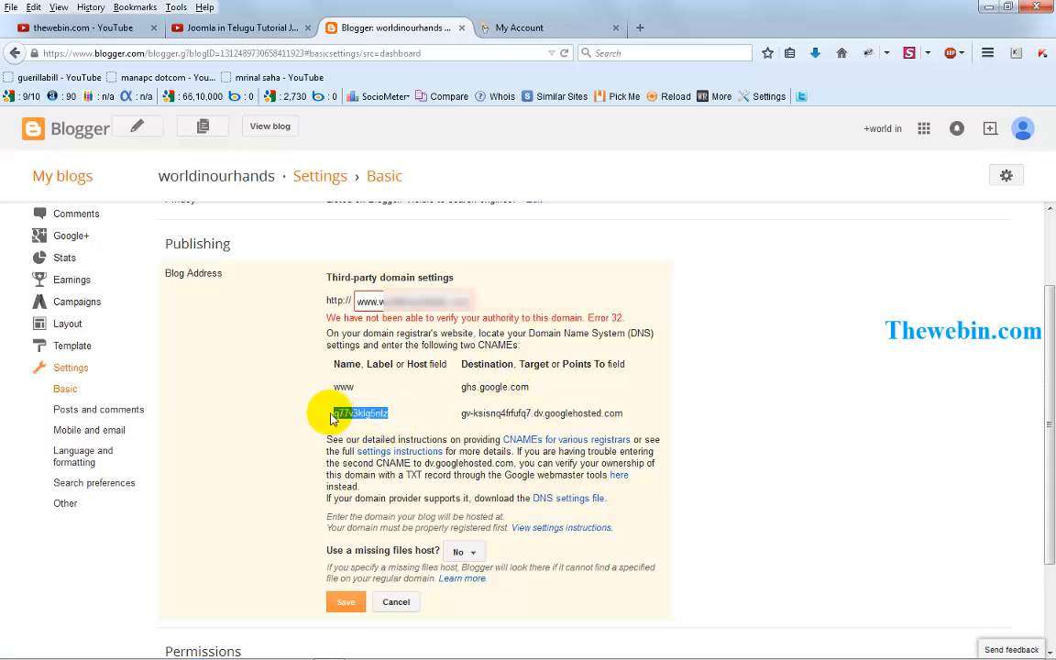
pyautogui.moveTo(395, 417); pyautogui.dragTo(394, 417)
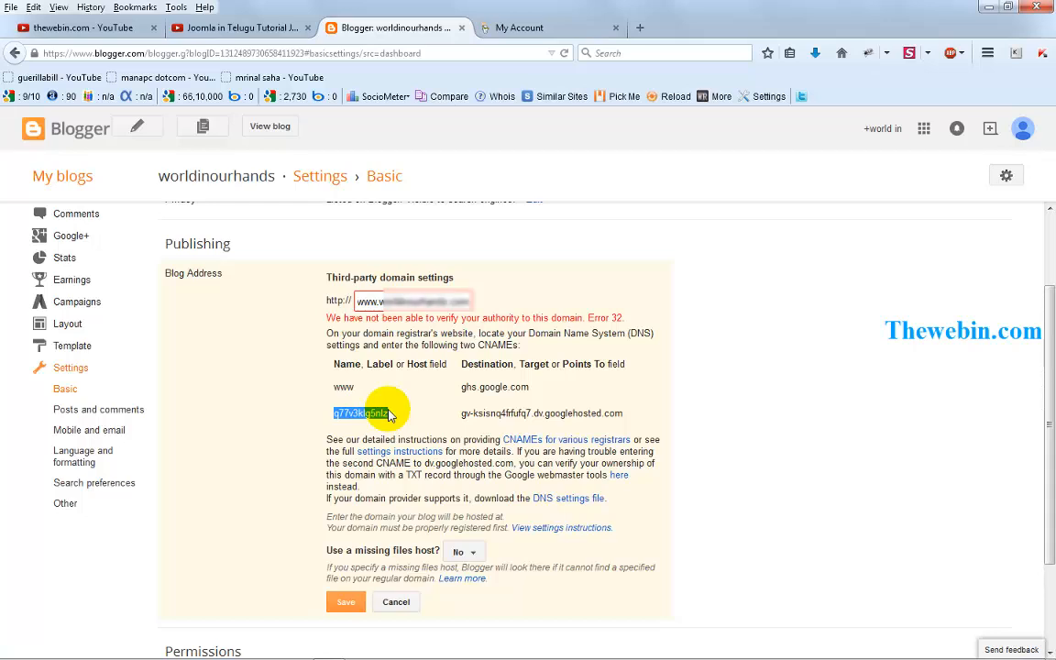
pyautogui.scroll(2, 389, 415)
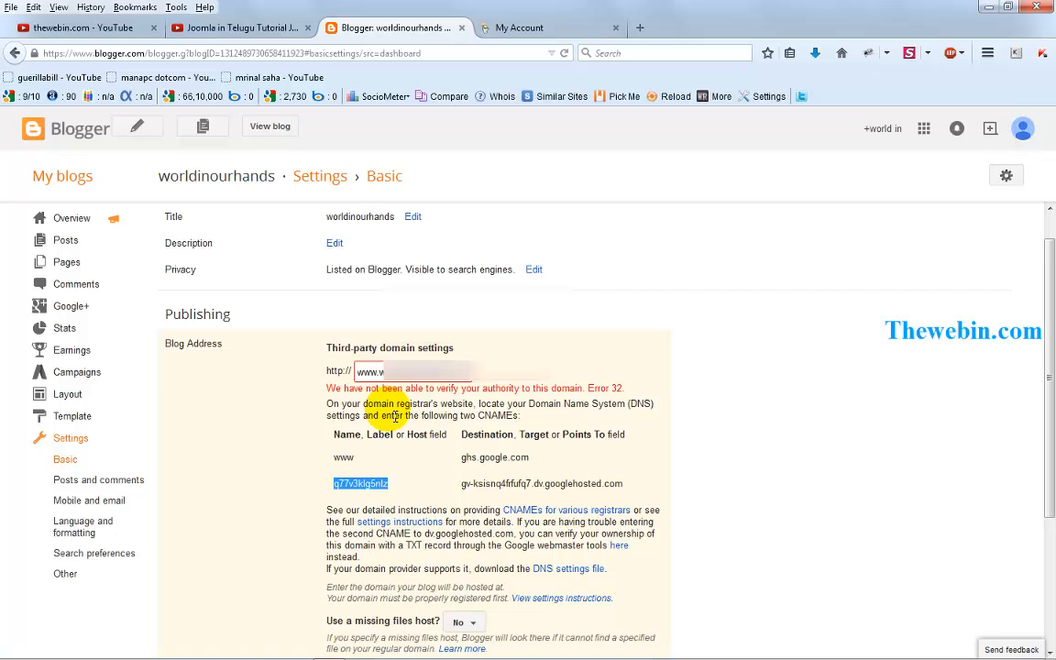
# Review the second CNAME's name and destination along with the domain entered in Blogger's third-party domain settings.
pyautogui.scroll(-1, 389, 414)
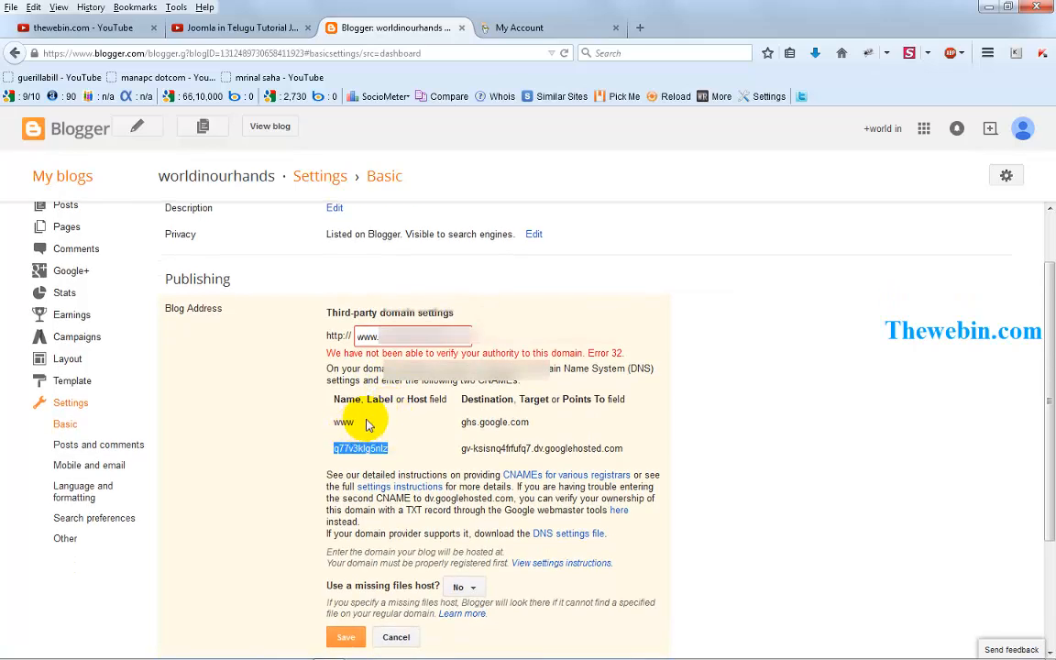
pyautogui.moveTo(461, 449); pyautogui.dragTo(626, 453)
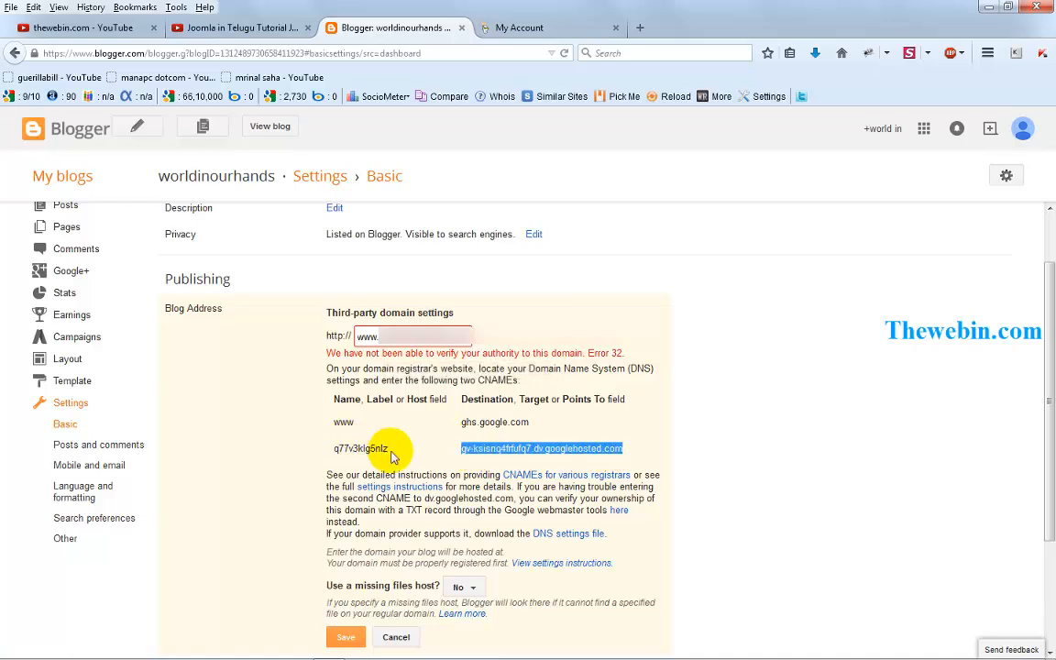
pyautogui.moveTo(334, 449); pyautogui.dragTo(388, 450)
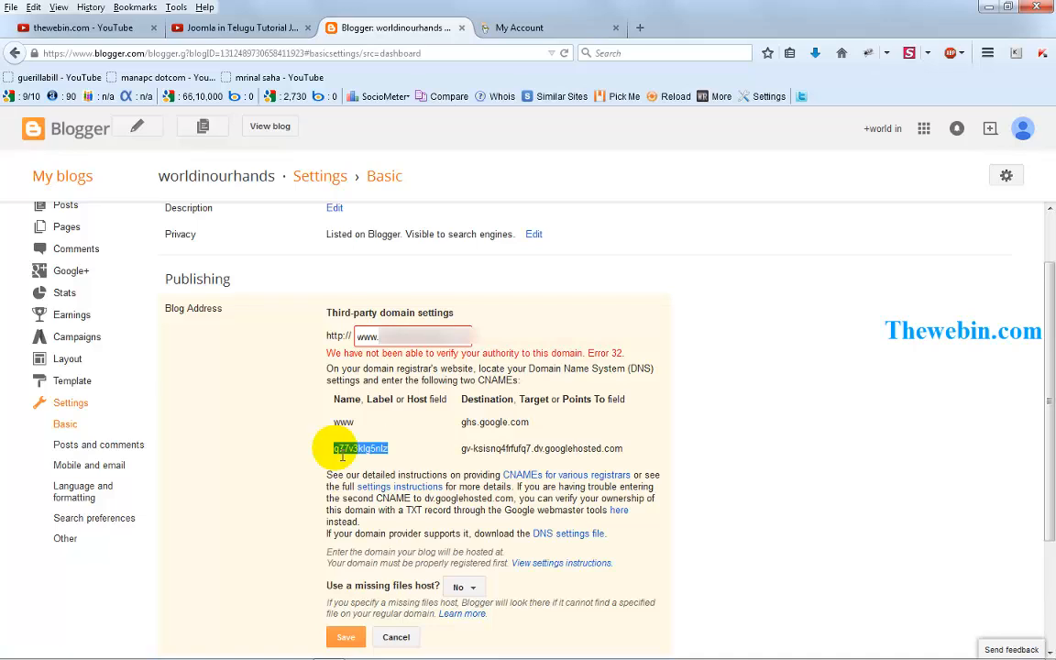
pyautogui.click(332, 449)
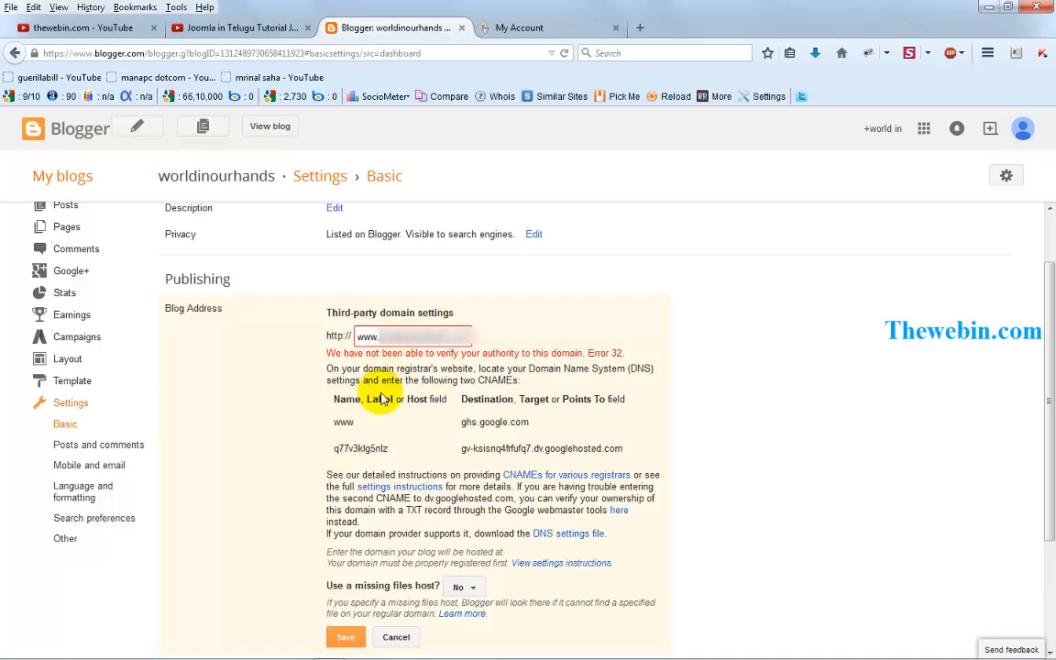
pyautogui.doubleClick(385, 344)
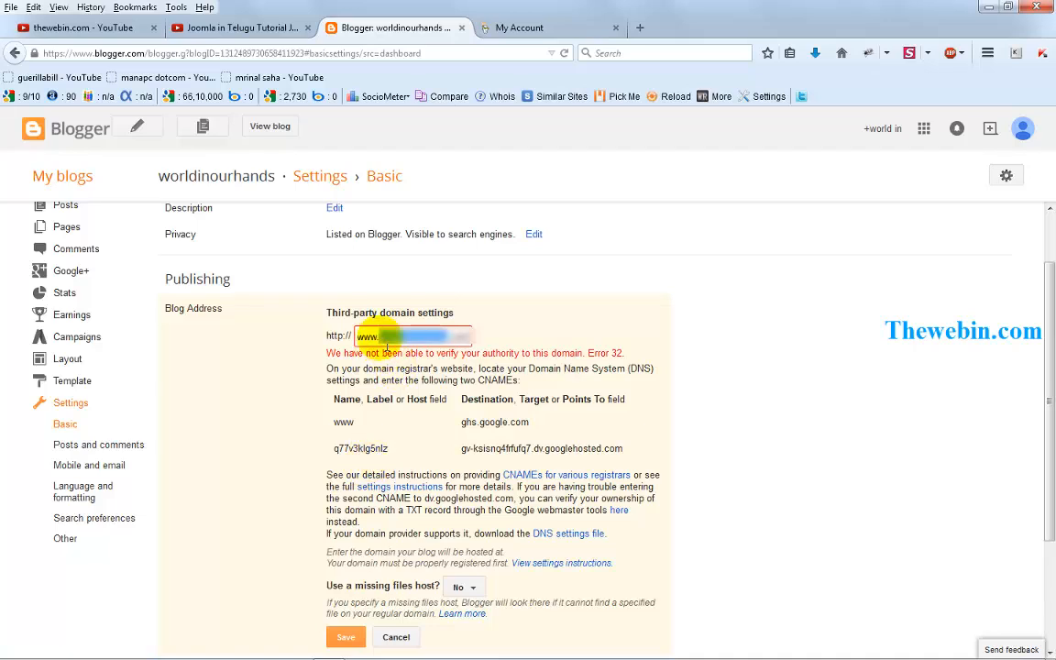
# Switch to the GoDaddy account and open the DNS zone file of the worldinourhands.com domain.
pyautogui.click(513, 28)
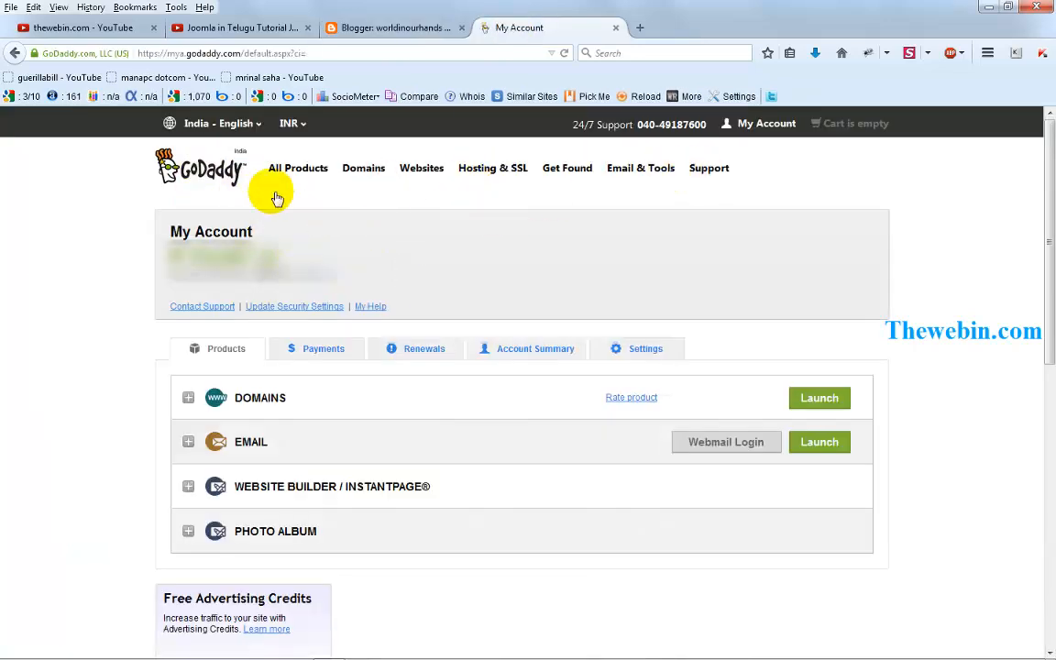
pyautogui.click(187, 396)
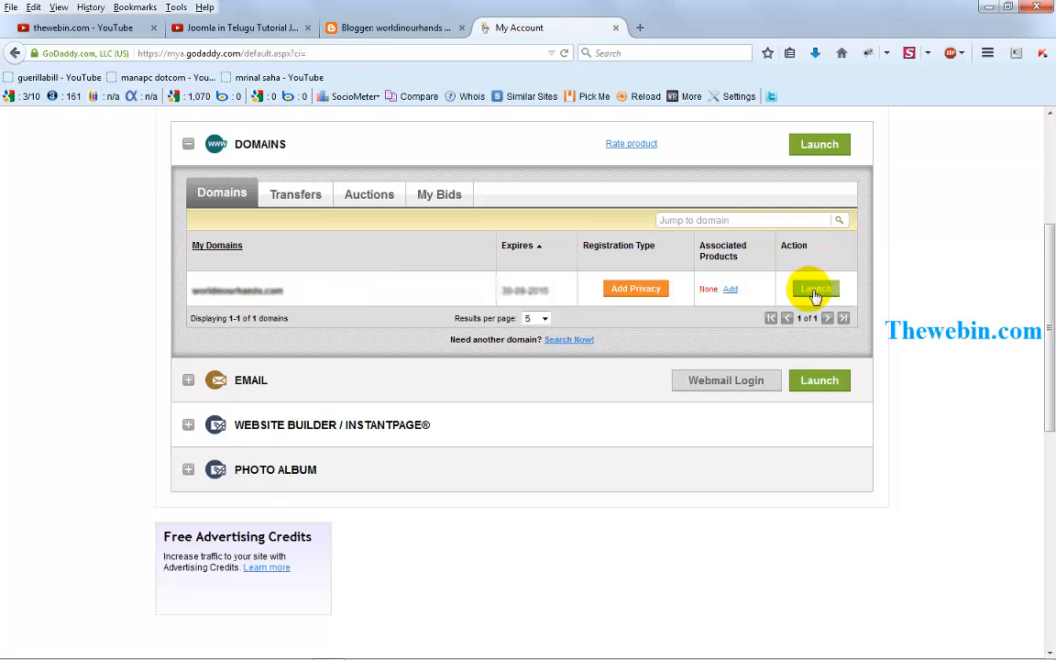
pyautogui.click(819, 290)
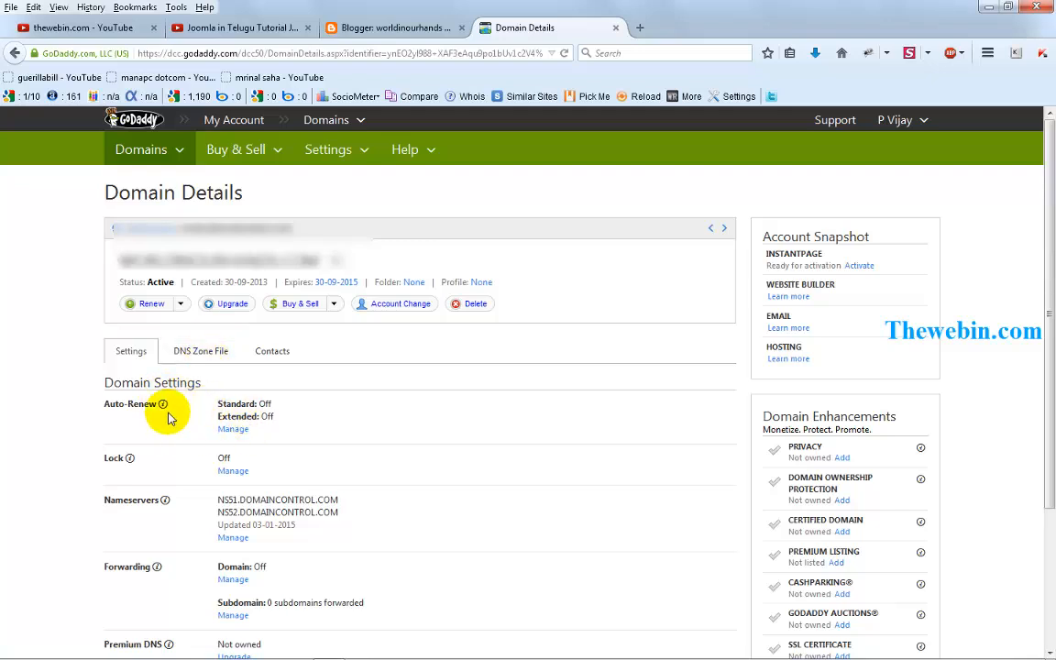
pyautogui.click(200, 354)
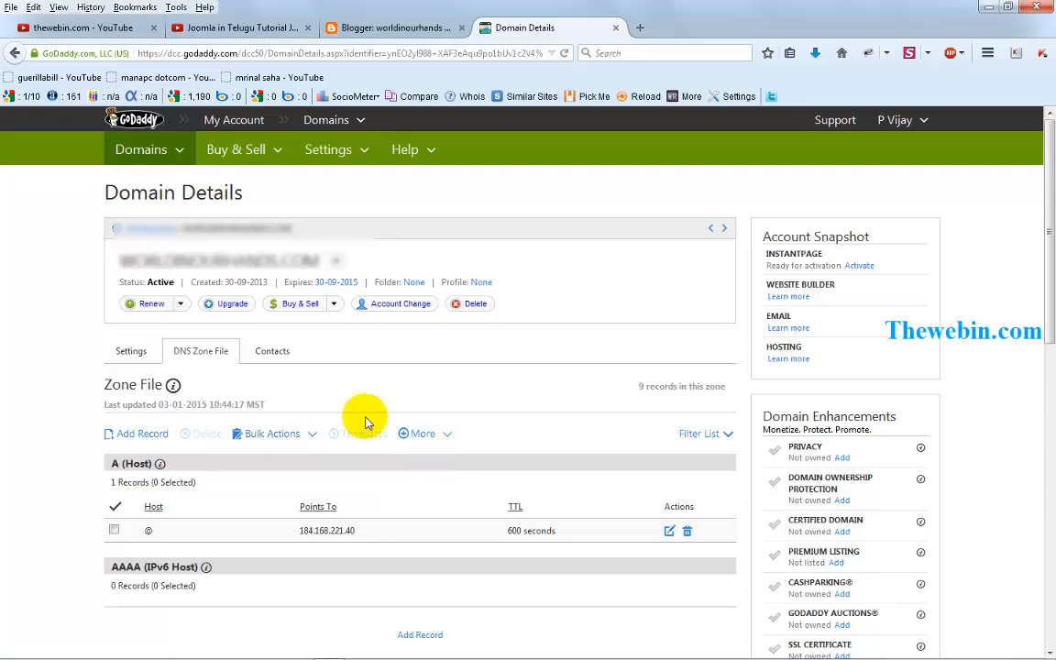
# Look through the zone file's record sections, from A (Host) and CName (Alias) down to NS (Nameserver).
pyautogui.scroll(-5, 312, 454)
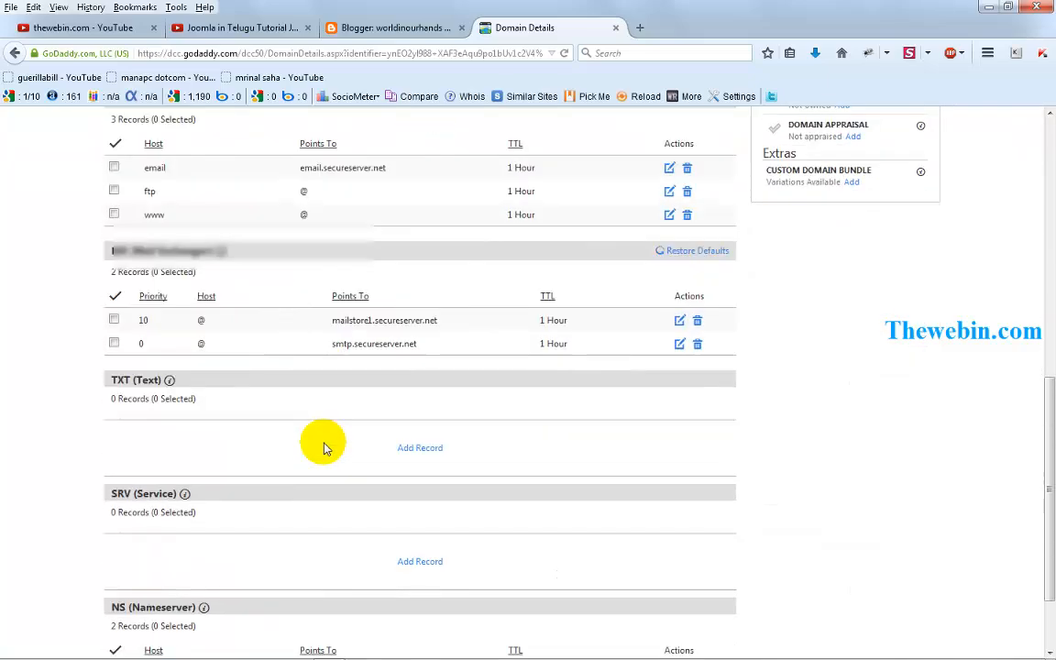
pyautogui.scroll(5, 327, 446)
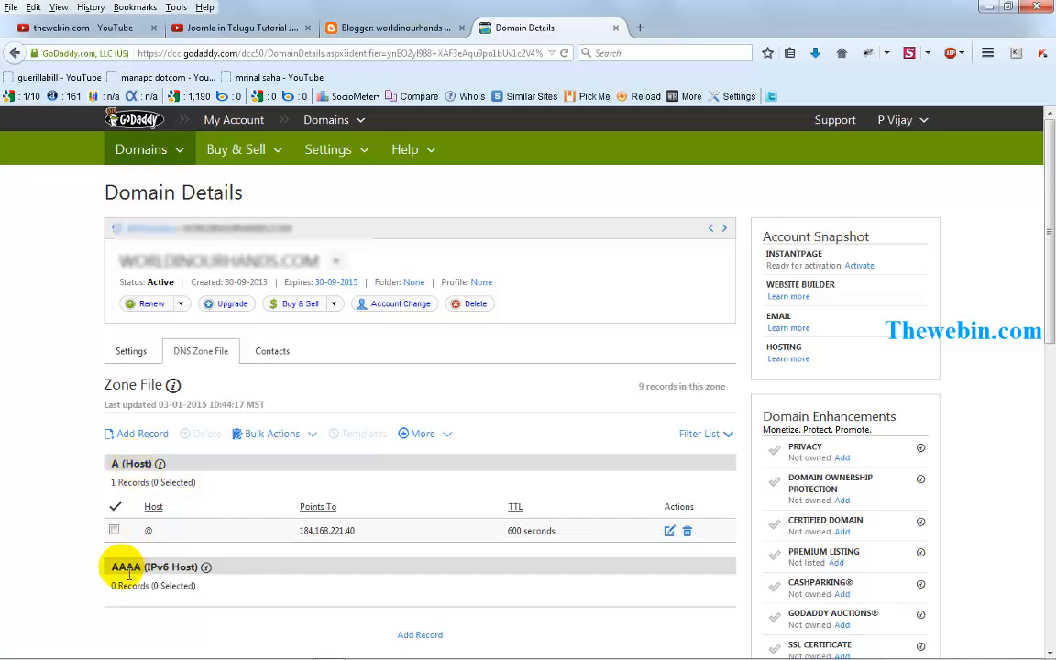
pyautogui.scroll(-3, 211, 566)
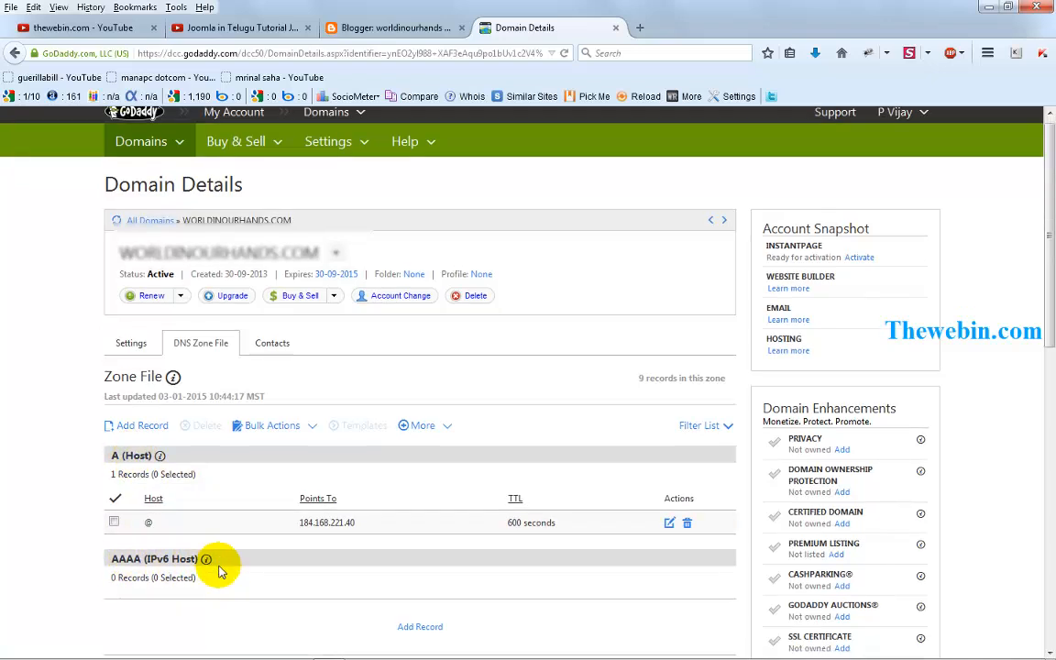
pyautogui.scroll(-1, 189, 541)
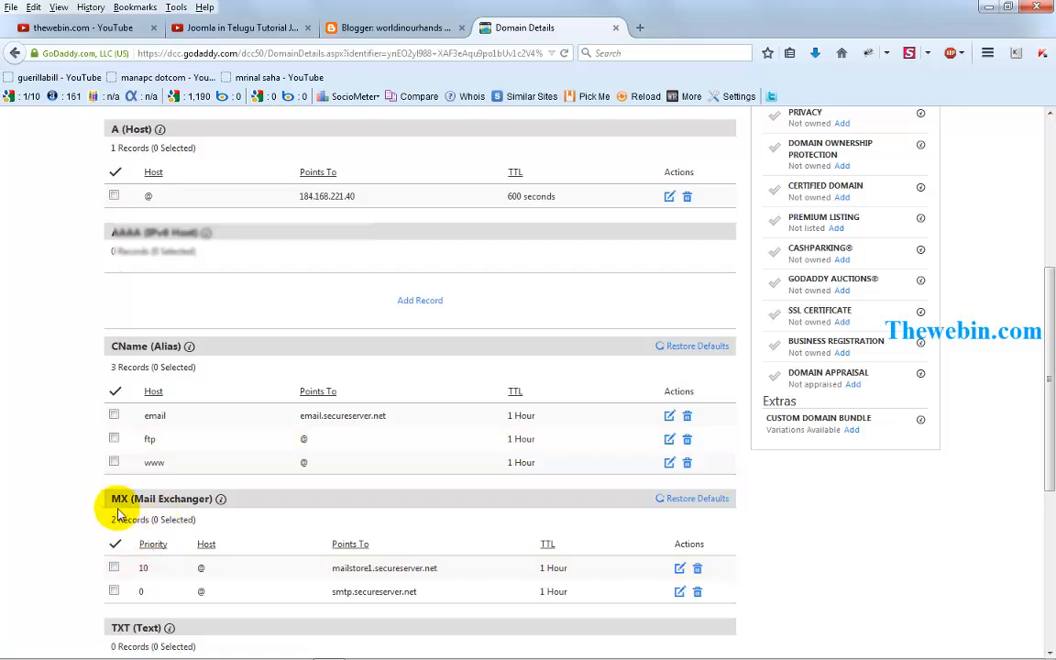
pyautogui.scroll(-1, 174, 523)
pyautogui.scroll(-3, 185, 524)
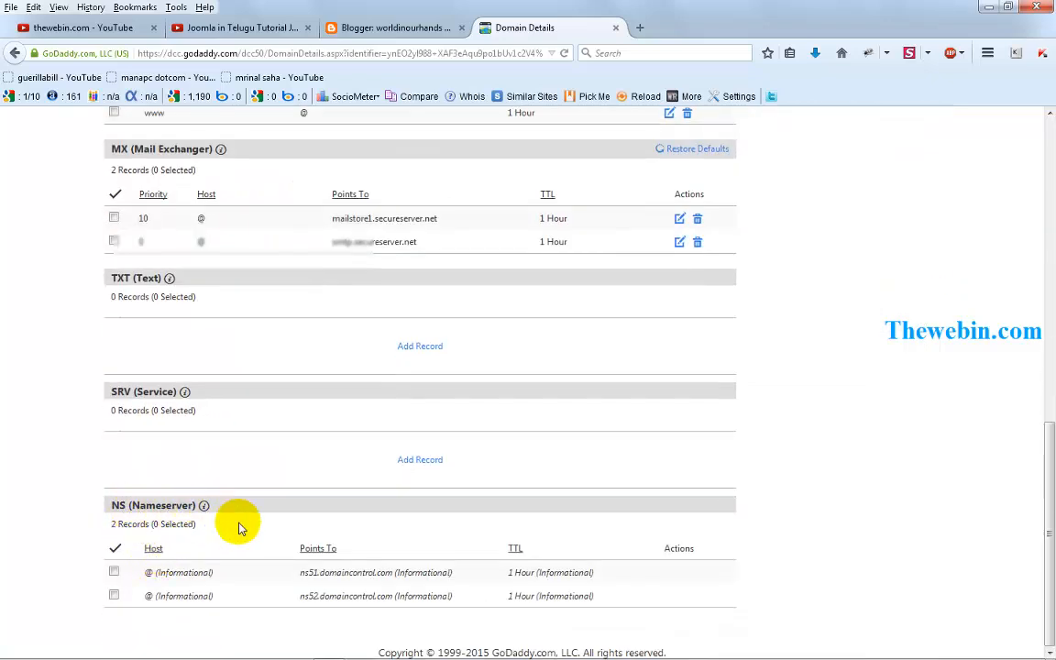
pyautogui.scroll(6, 237, 529)
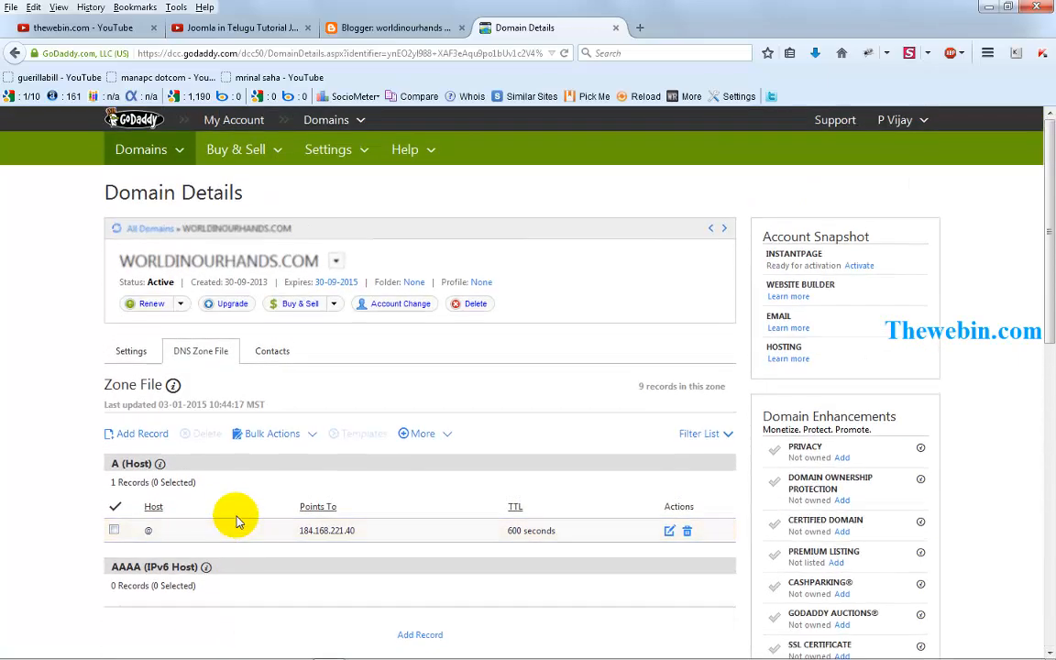
pyautogui.click(338, 33)
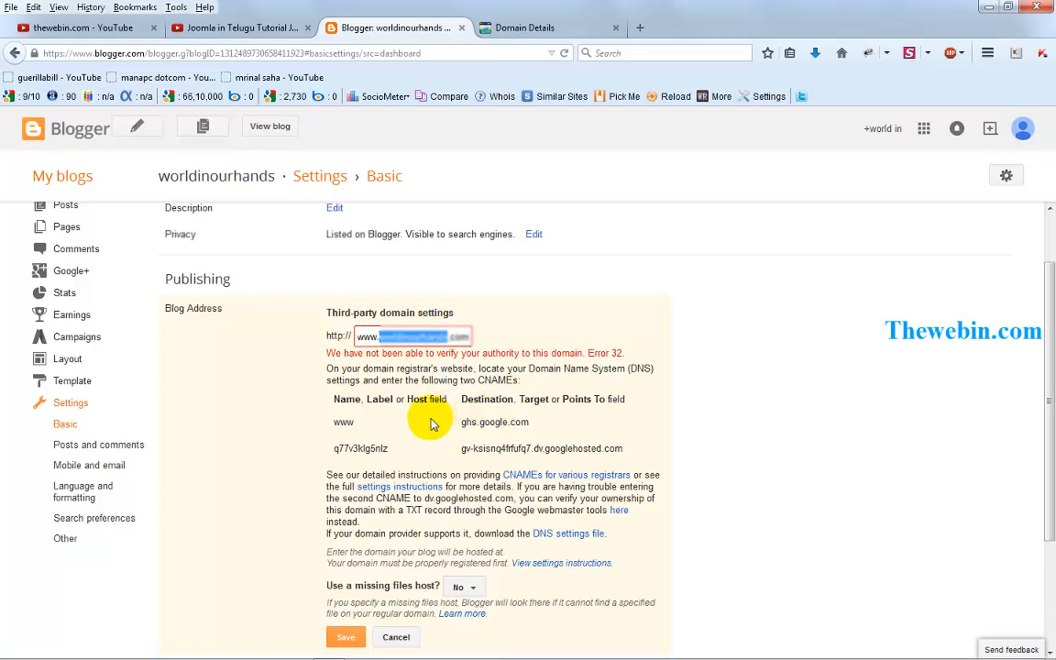
pyautogui.doubleClick(344, 422)
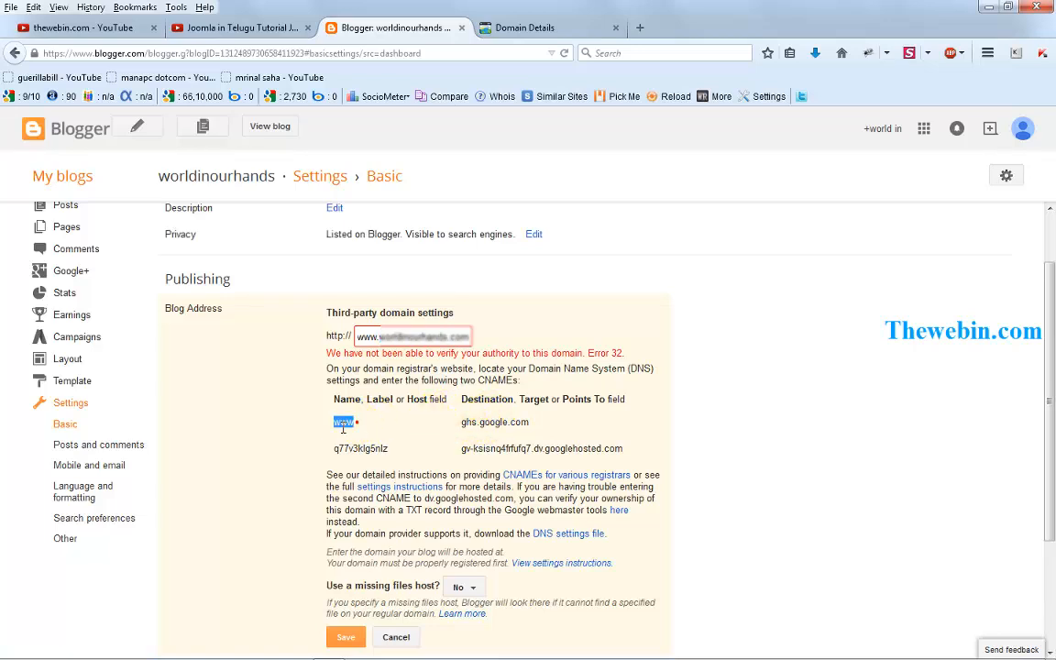
pyautogui.click(507, 28)
pyautogui.scroll(-3, 183, 456)
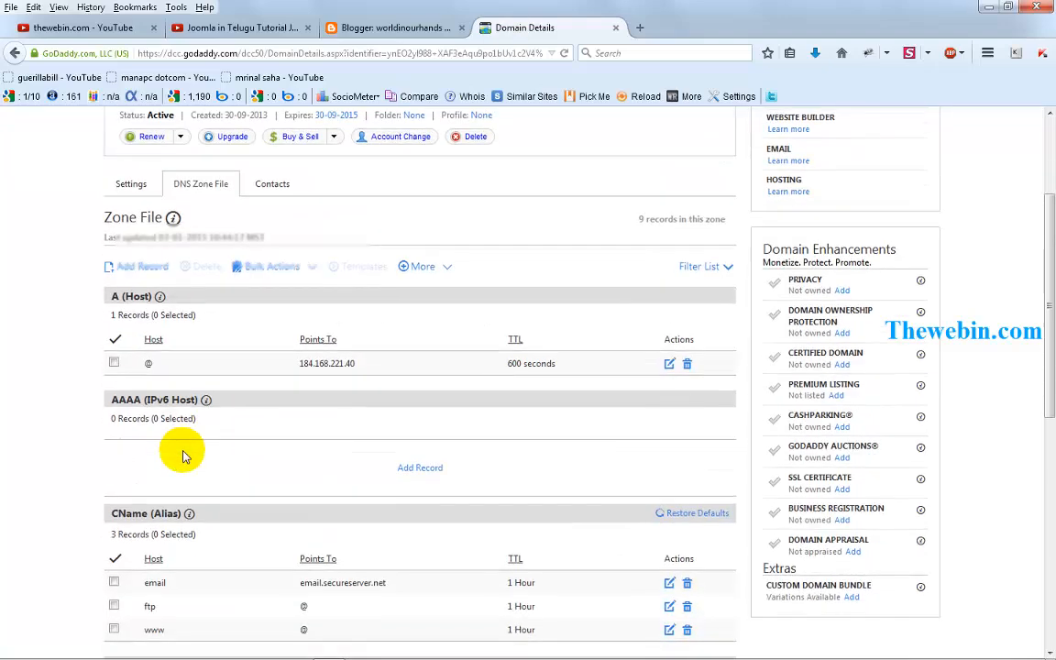
pyautogui.scroll(-2, 182, 456)
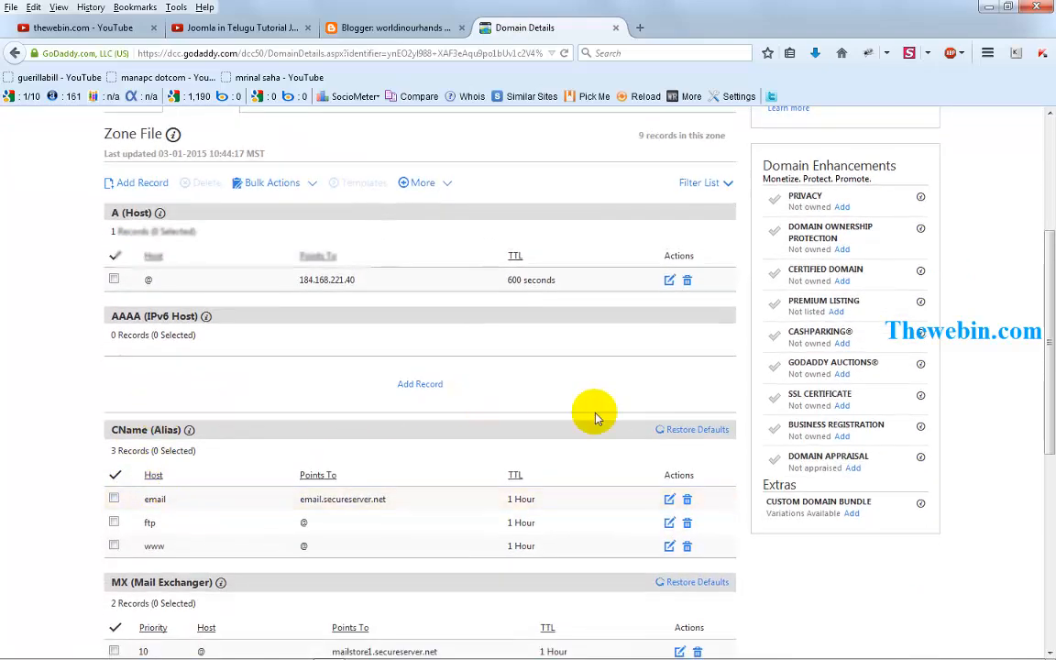
pyautogui.click(417, 386)
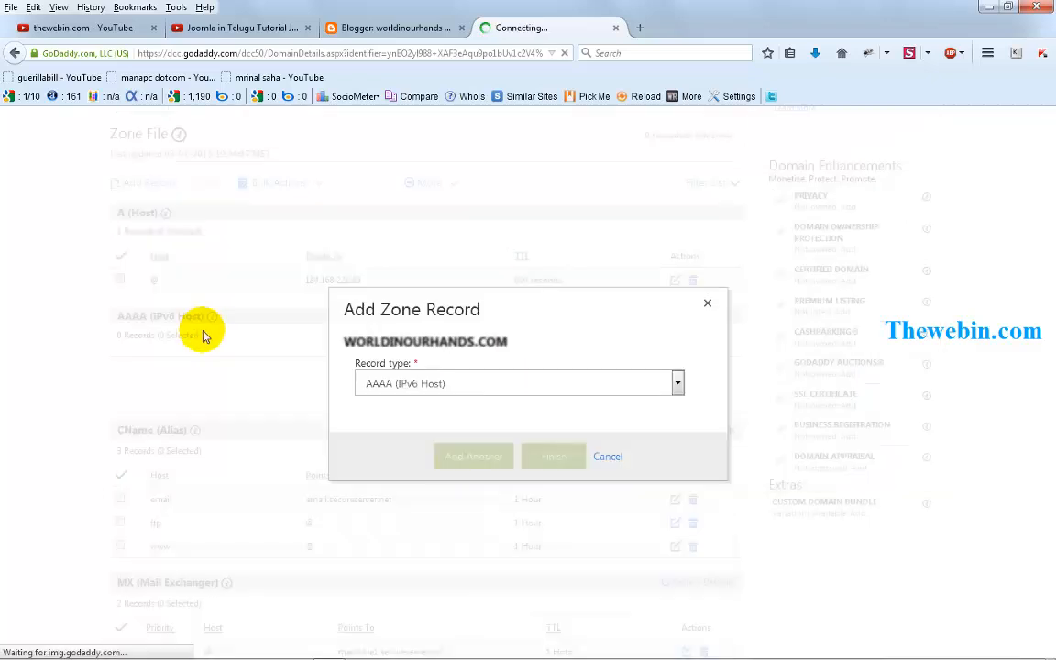
pyautogui.click(398, 318)
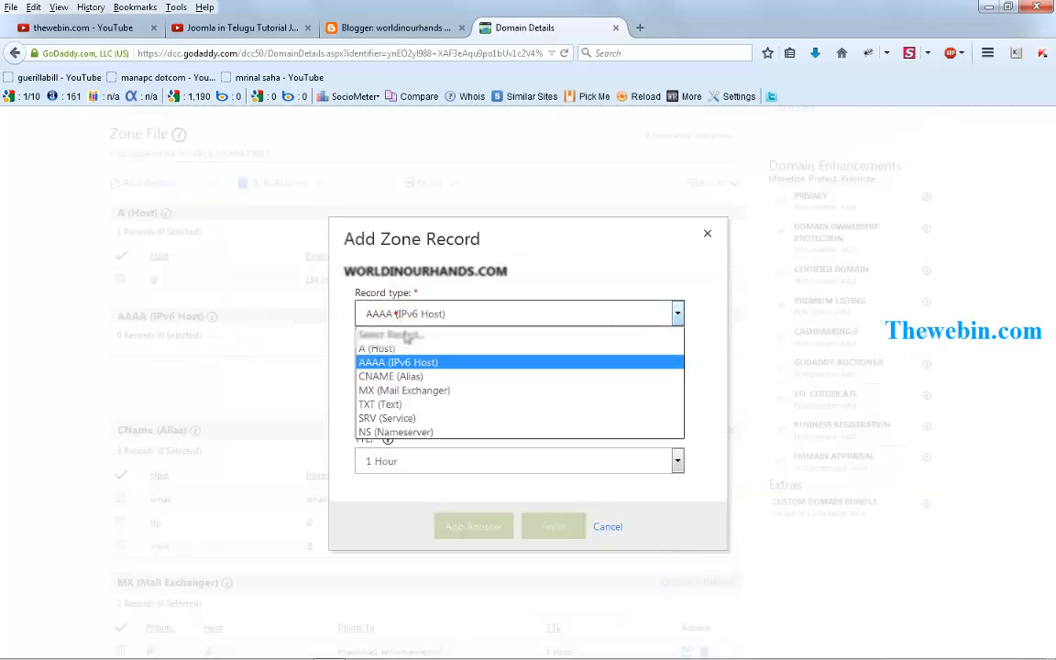
pyautogui.click(389, 370)
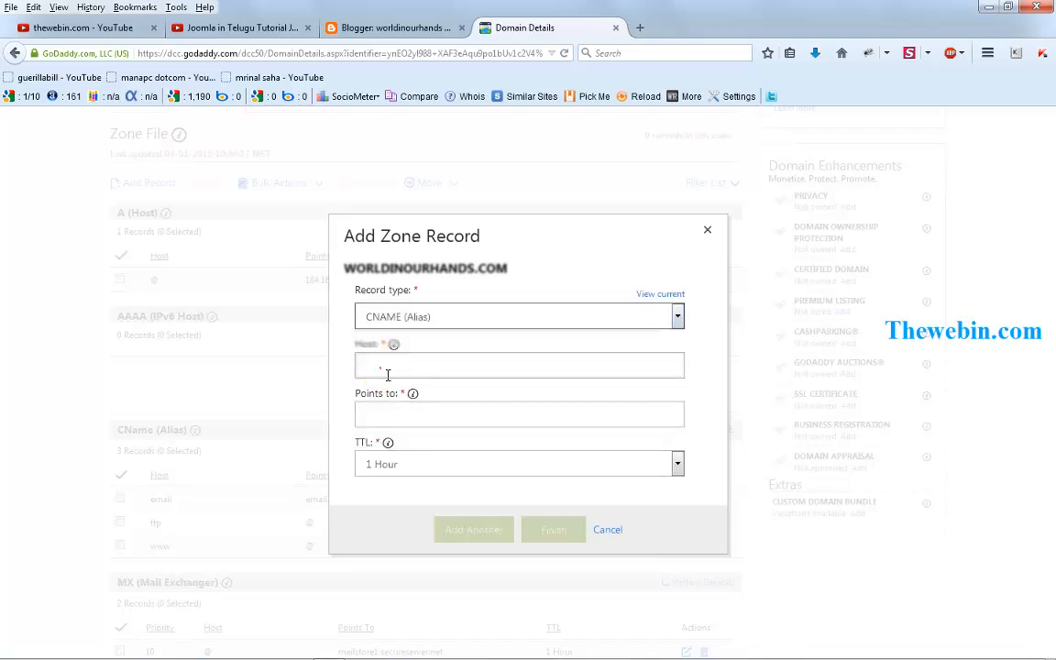
pyautogui.click(453, 369)
pyautogui.write('www')
# Copy the destination ghs.google.com from Blogger and enter it as the target the www record points to.
pyautogui.click(357, 35)
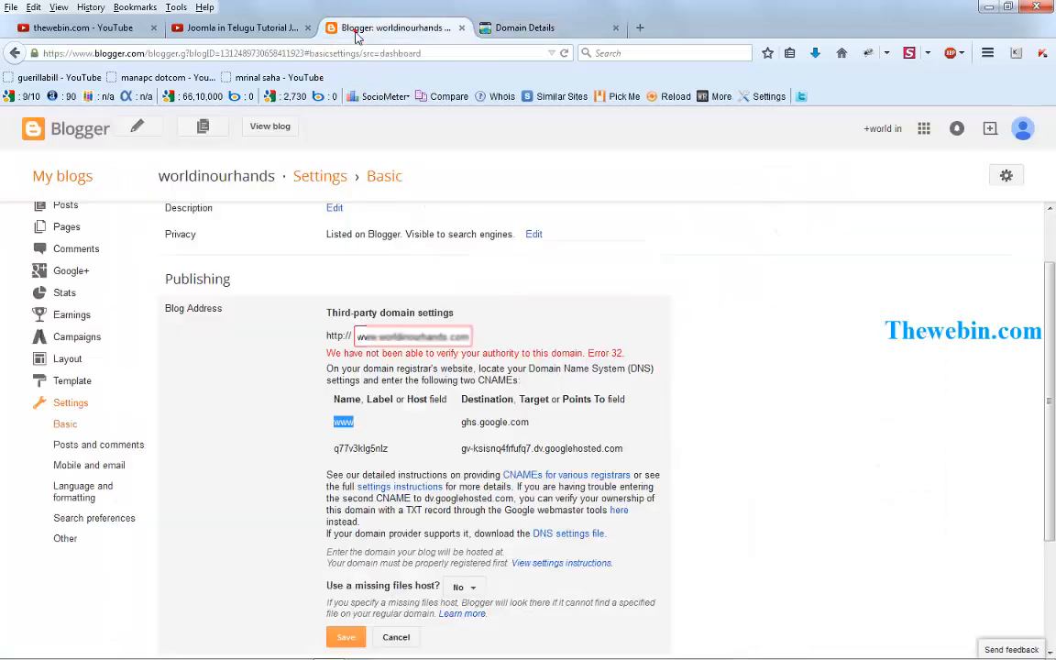
pyautogui.moveTo(383, 401); pyautogui.dragTo(534, 429)
pyautogui.hotkey('ctrl', 'c')
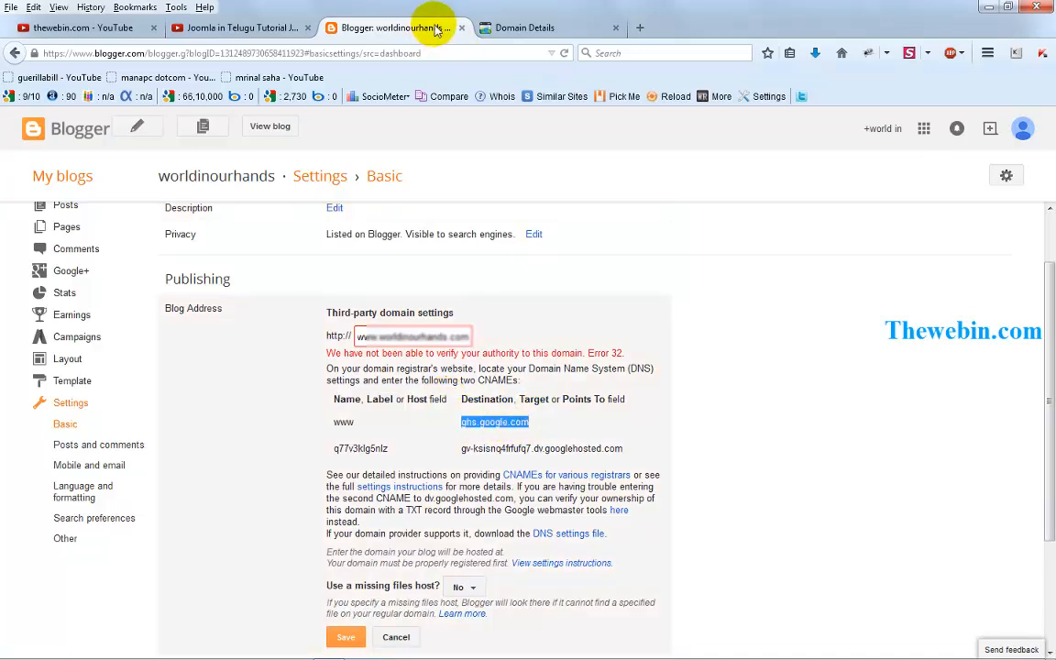
pyautogui.click(504, 29)
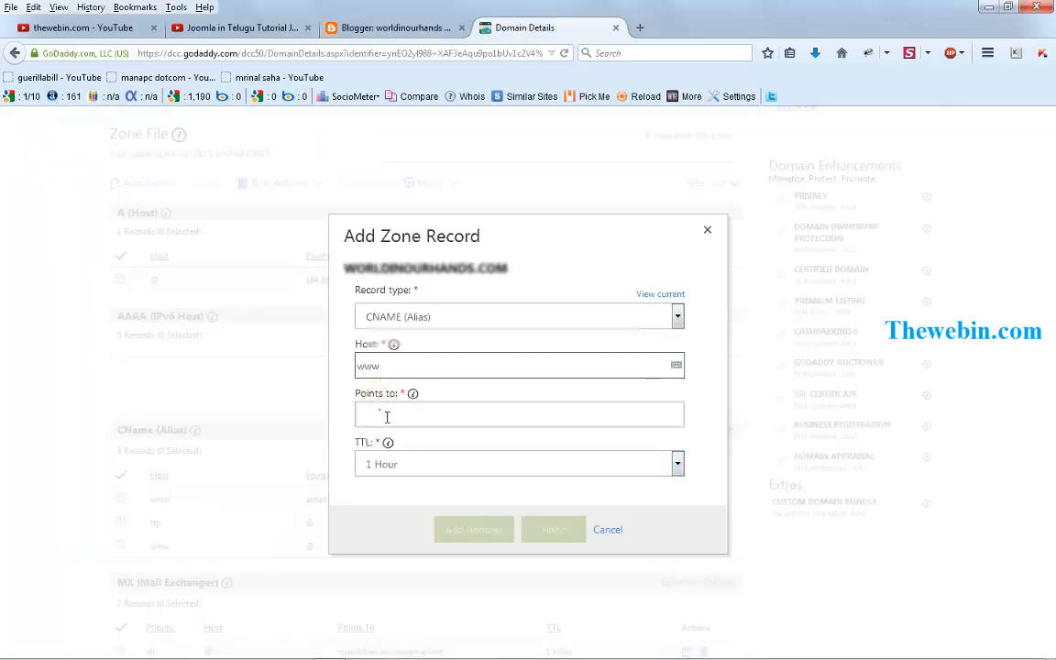
pyautogui.click(386, 414)
pyautogui.hotkey('ctrl', 'v')
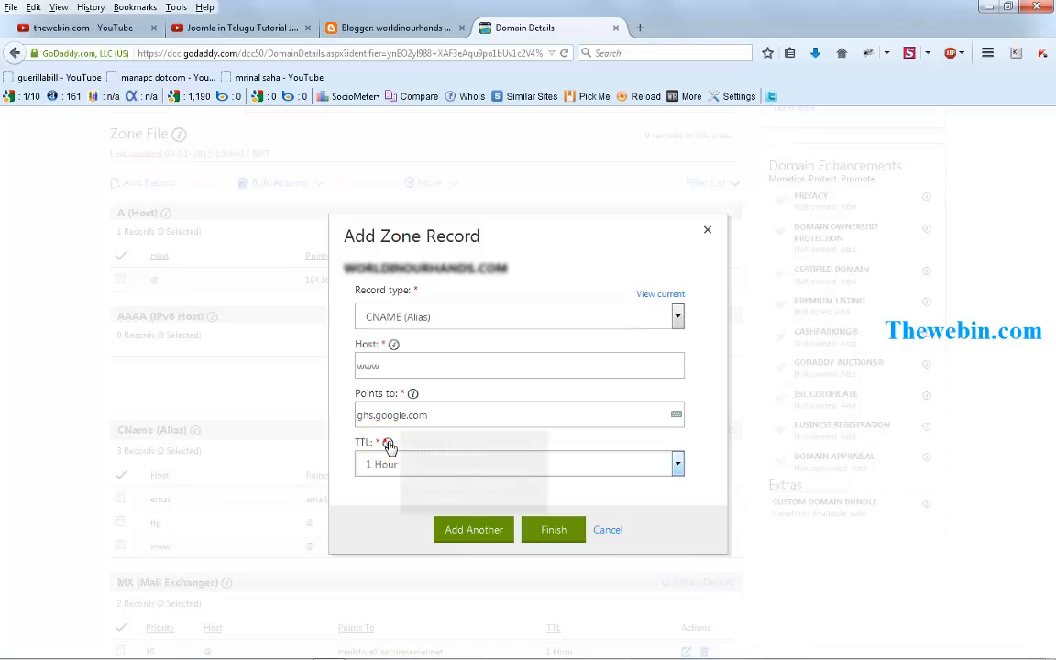
# Read the explanation of TTL and inspect the TTL durations available for the www record.
pyautogui.click(389, 445)
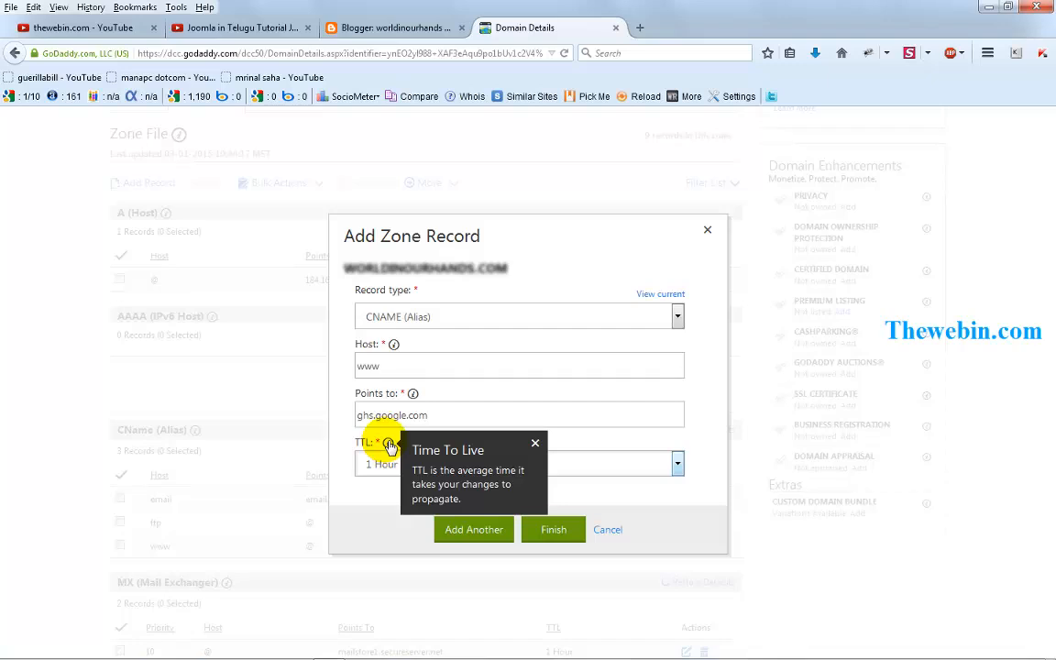
pyautogui.click(539, 447)
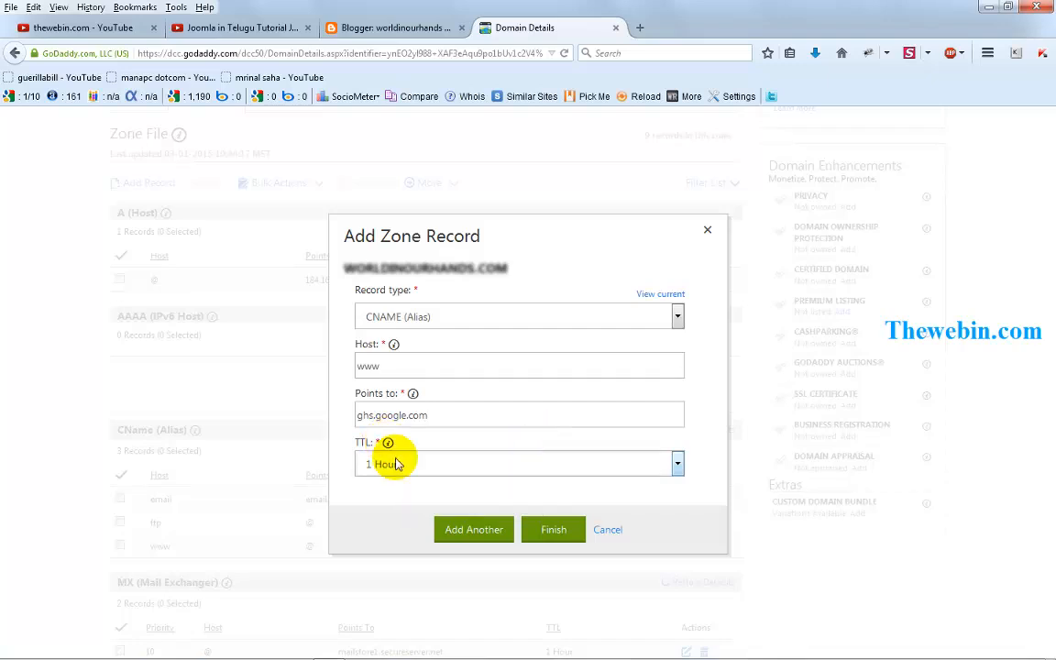
pyautogui.click(395, 465)
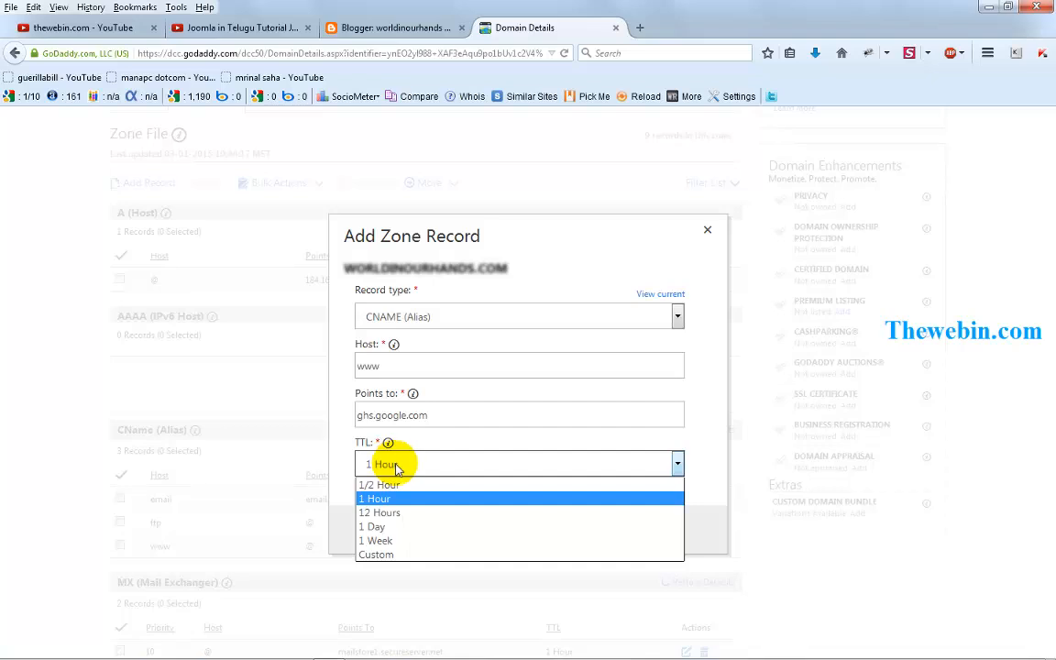
pyautogui.click(399, 465)
pyautogui.click(401, 465)
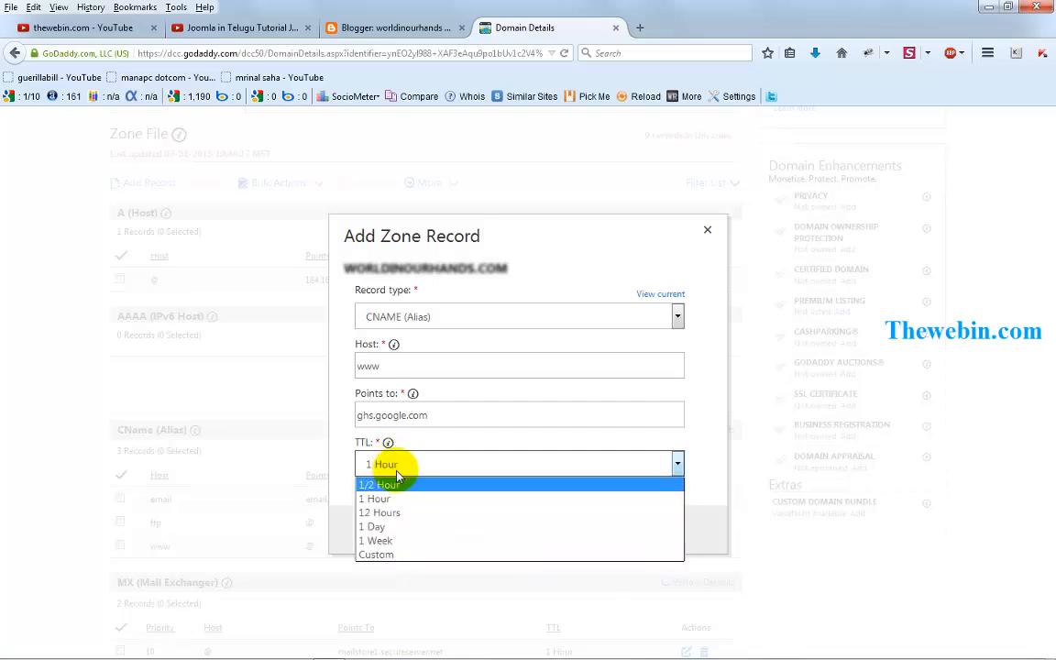
pyautogui.click(473, 440)
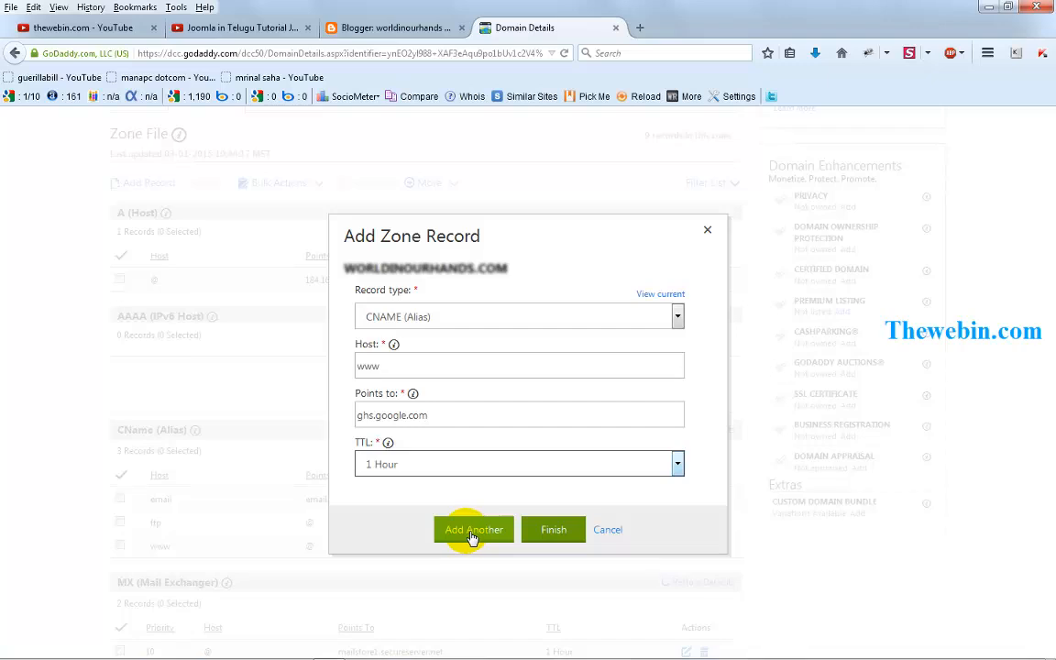
# Recheck the CNAME values in Blogger and add the www record, keeping the form open for another one.
pyautogui.click(400, 26)
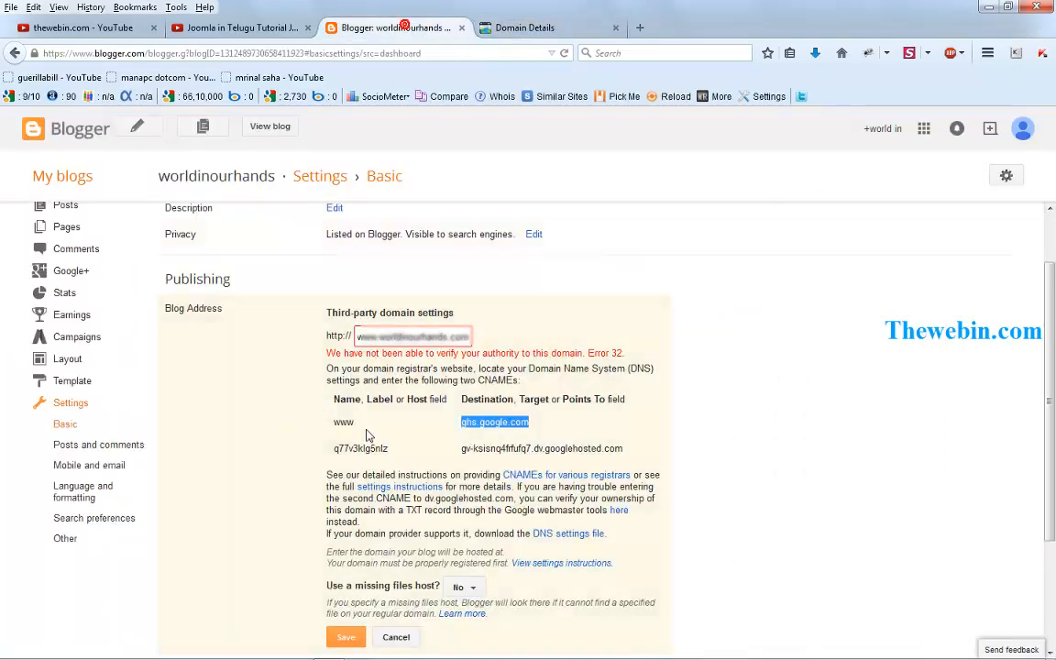
pyautogui.click(486, 27)
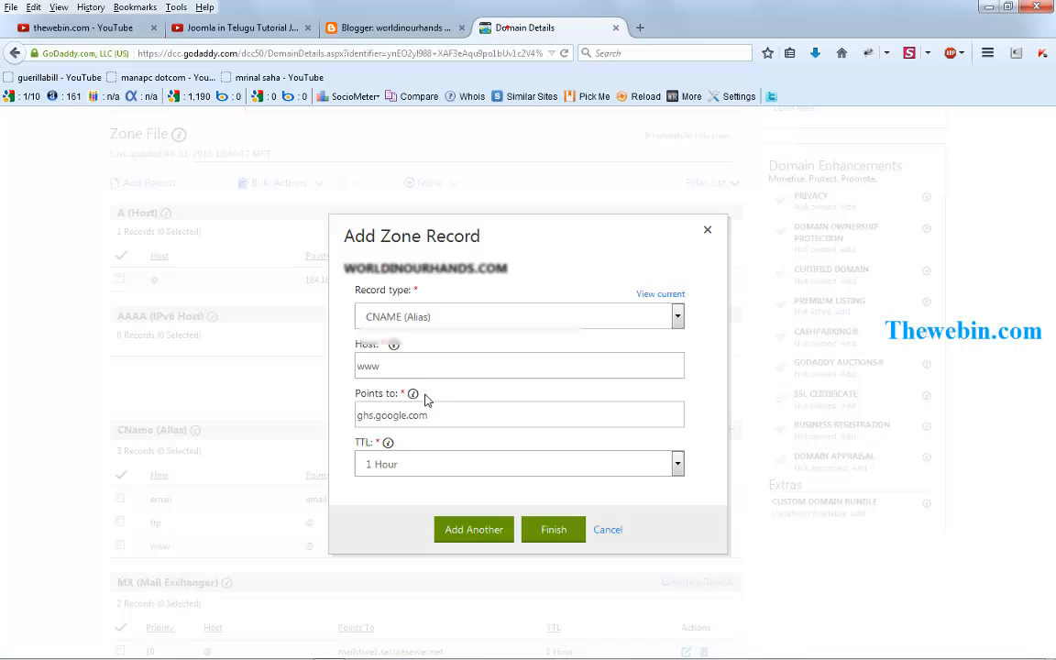
pyautogui.click(474, 531)
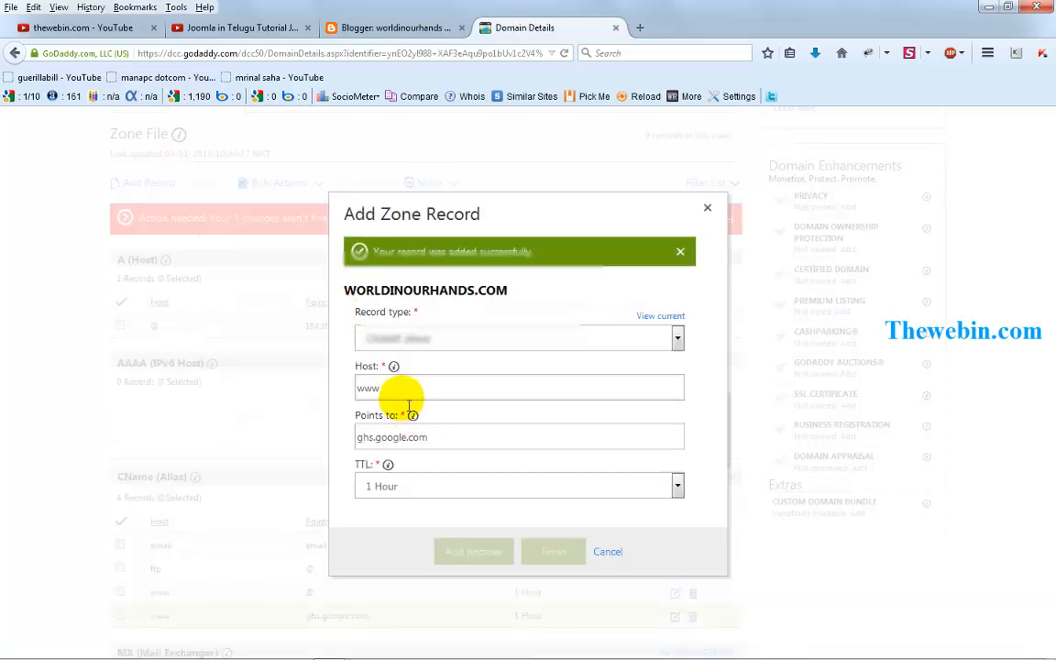
# Copy the second CNAME's verification name from Blogger and enter it as the host of the new CNAME (Alias) record in GoDaddy.
pyautogui.click(403, 27)
pyautogui.moveTo(397, 449); pyautogui.dragTo(285, 448)
pyautogui.hotkey('ctrl', 'c')
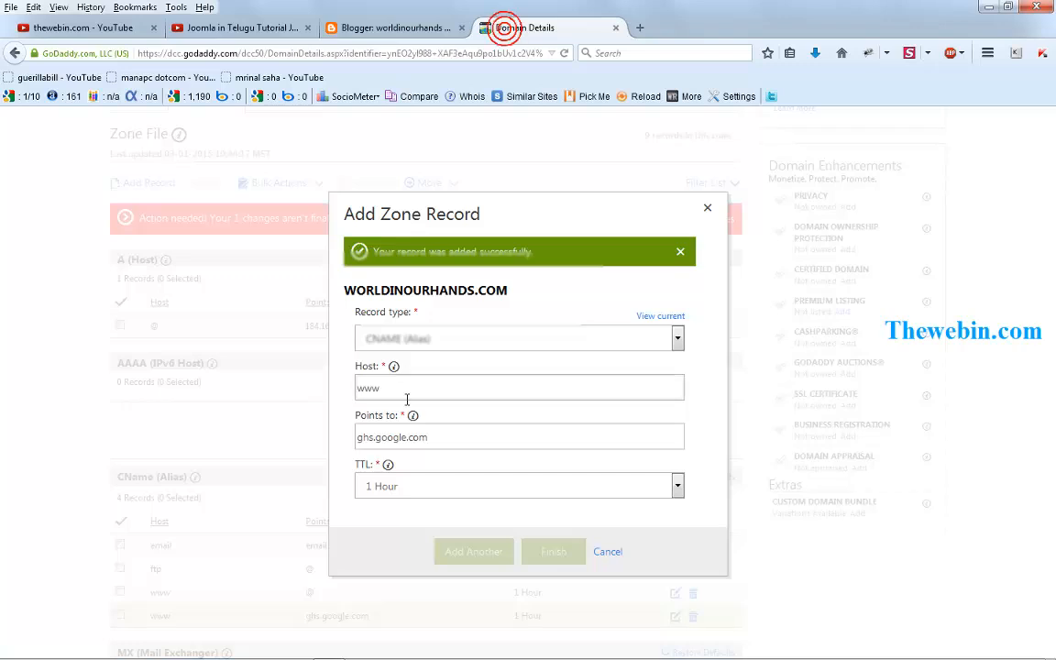
pyautogui.click(407, 398)
pyautogui.hotkey('ctrl', 'v')
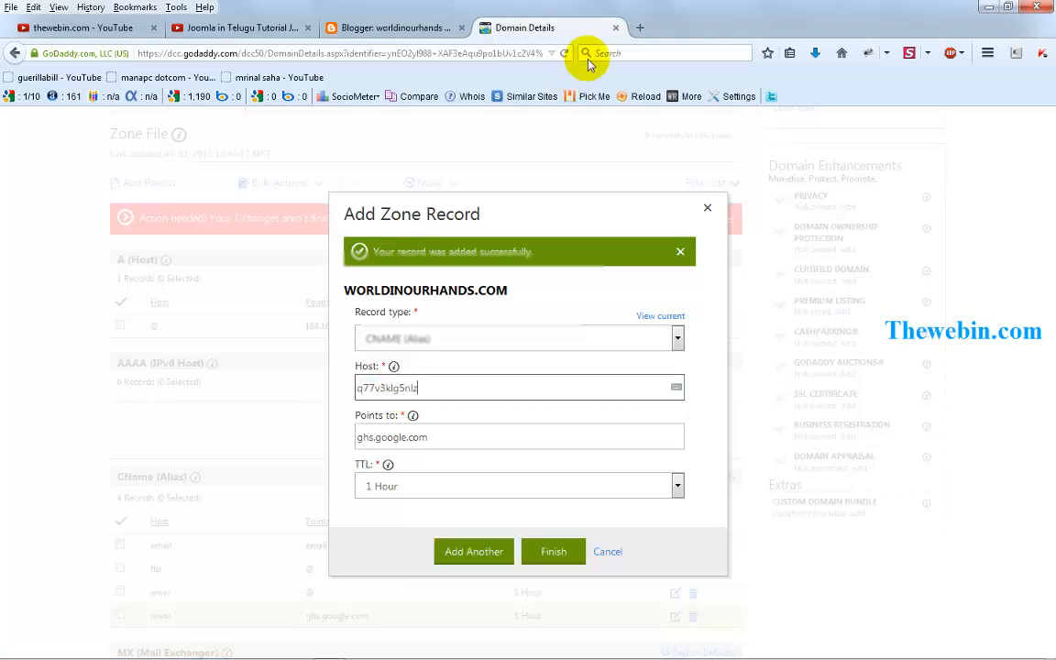
# Copy the second CNAME's verification destination from Blogger, enter it as the record's target in GoDaddy, and finish adding the record.
pyautogui.click(403, 27)
pyautogui.moveTo(461, 448); pyautogui.dragTo(623, 450)
pyautogui.hotkey('ctrl', 'c')
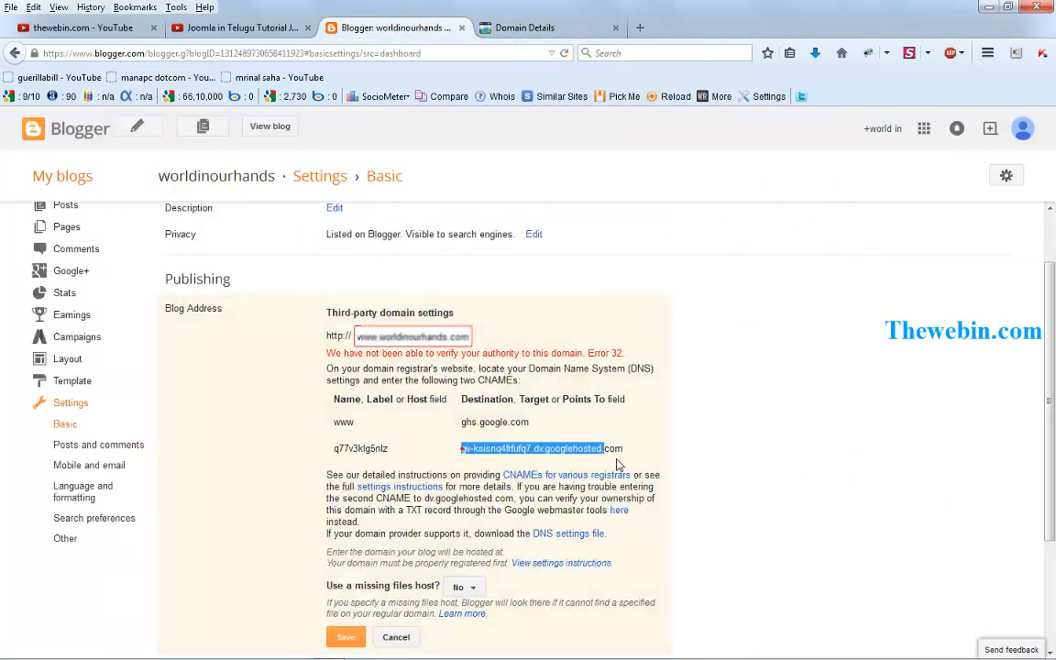
pyautogui.click(514, 28)
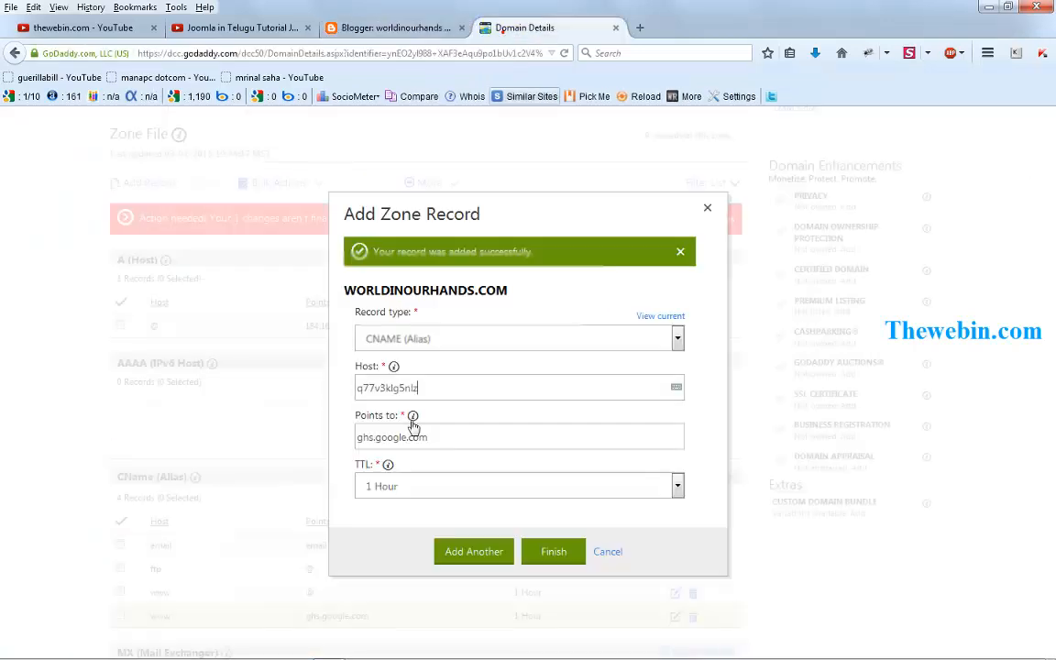
pyautogui.tripleClick(373, 436)
pyautogui.hotkey('ctrl', 'v')
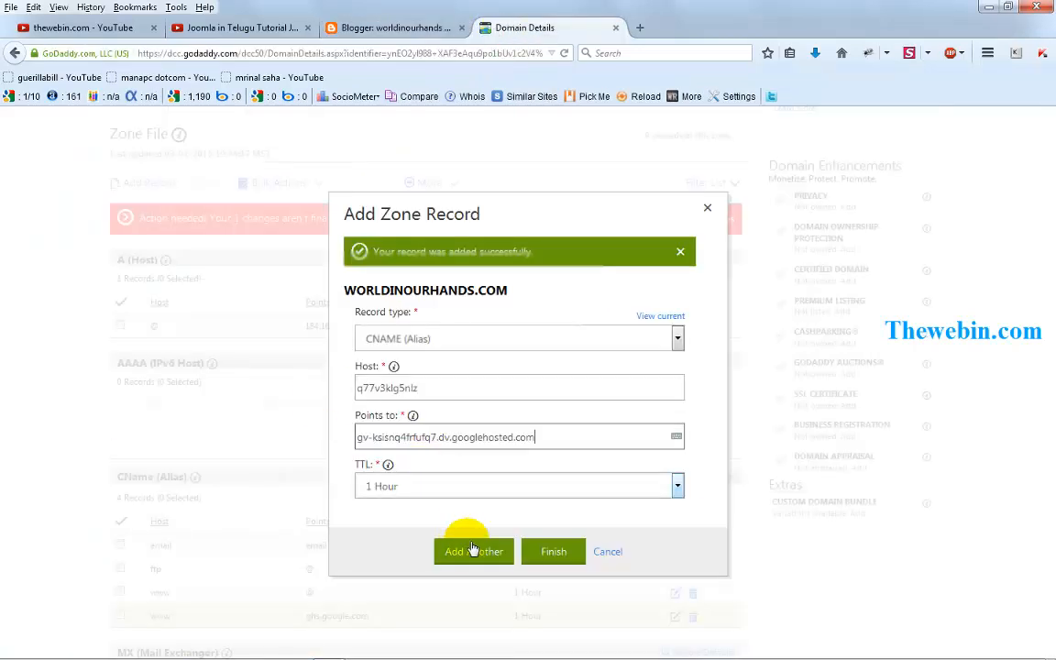
pyautogui.click(554, 554)
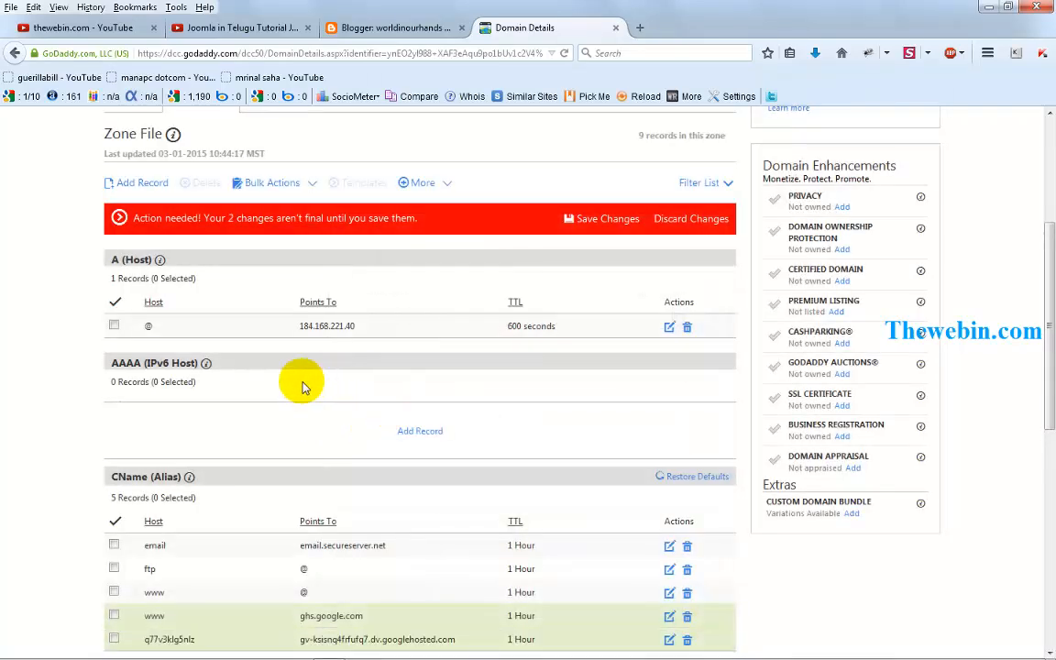
# Save the zone file changes, dismiss the confirmation and review the CName (Alias) records.
pyautogui.click(605, 222)
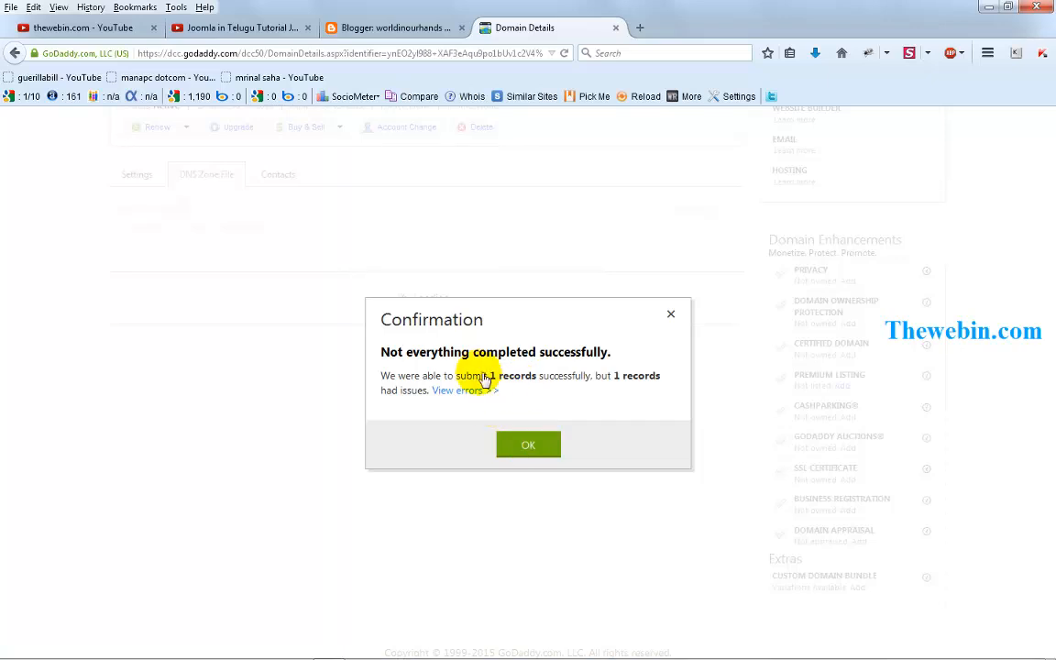
pyautogui.click(517, 449)
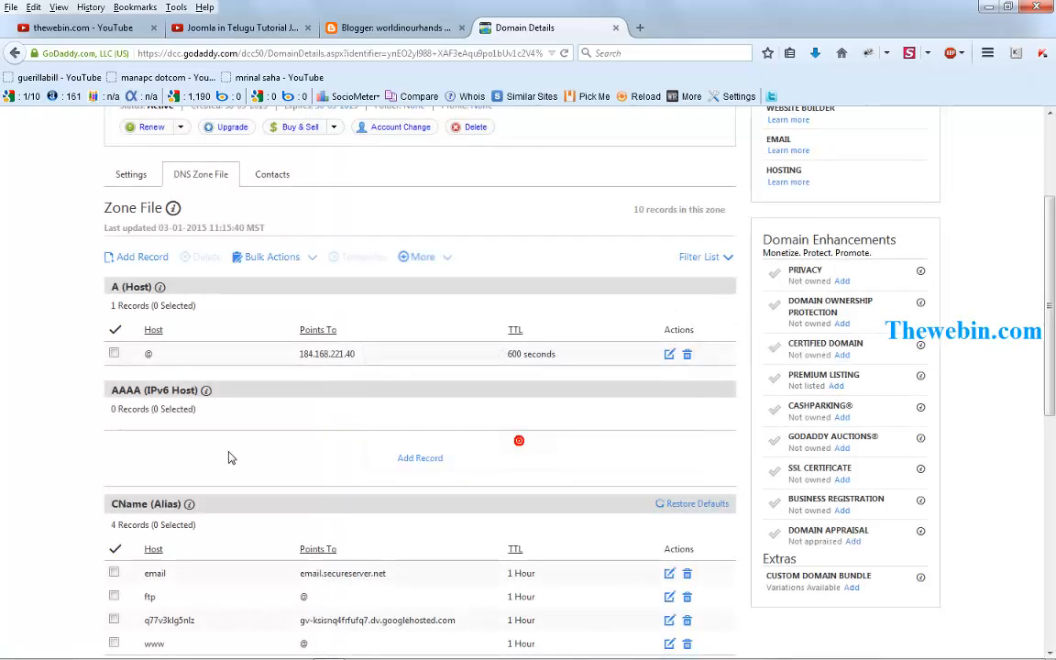
pyautogui.scroll(-3, 229, 455)
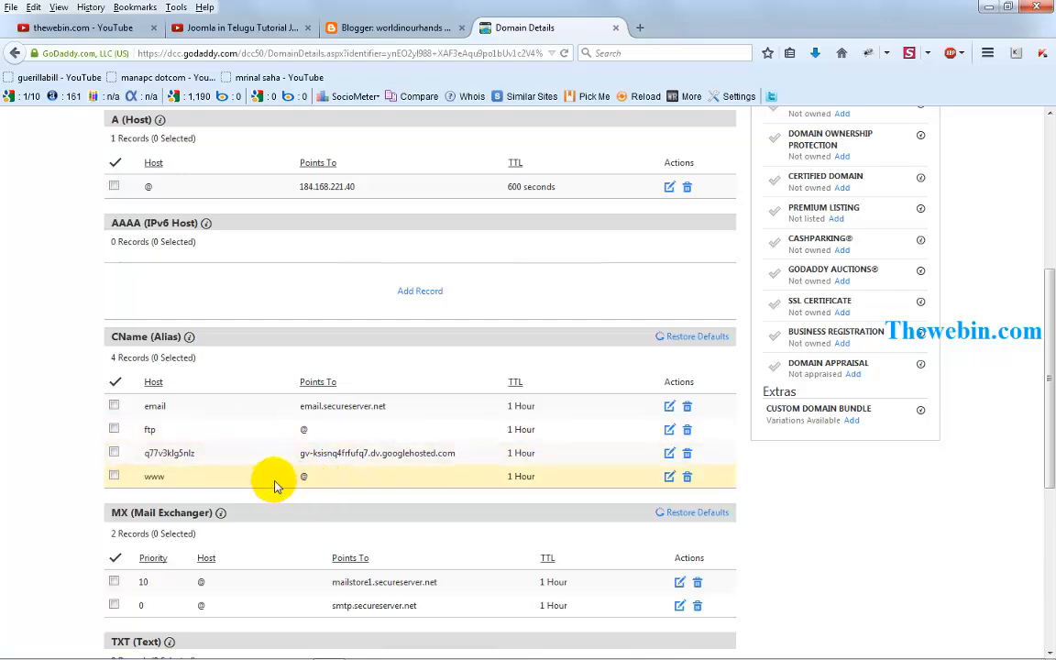
# Edit the existing www CNAME record to point to ghs.google.com, copying the destination from Blogger.
pyautogui.moveTo(298, 479); pyautogui.dragTo(311, 479)
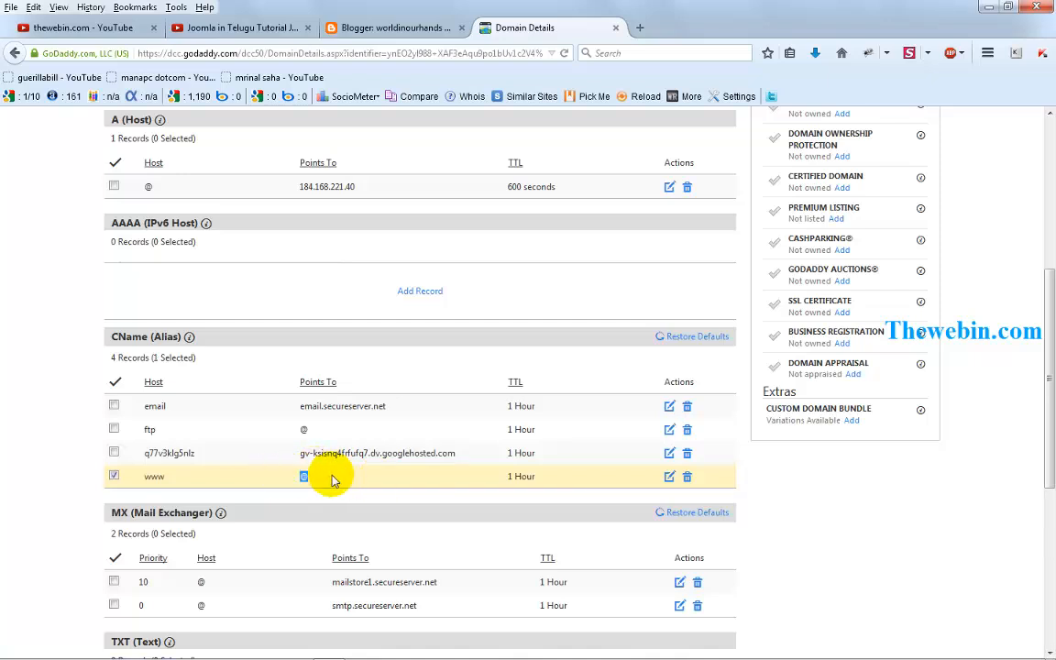
pyautogui.click(670, 477)
pyautogui.click(414, 428)
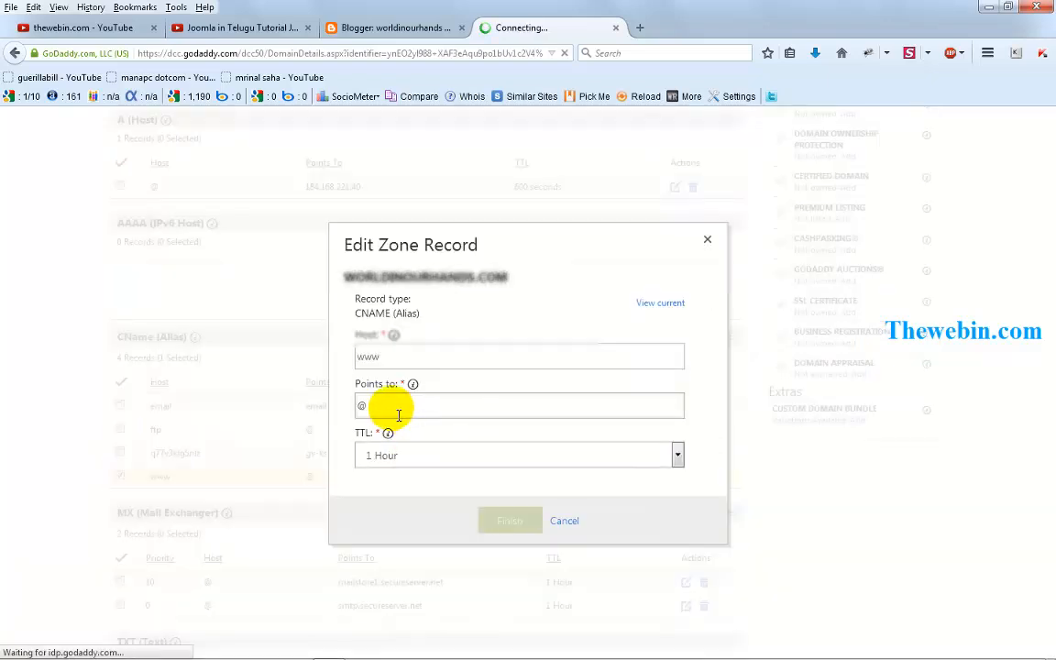
pyautogui.click(325, 27)
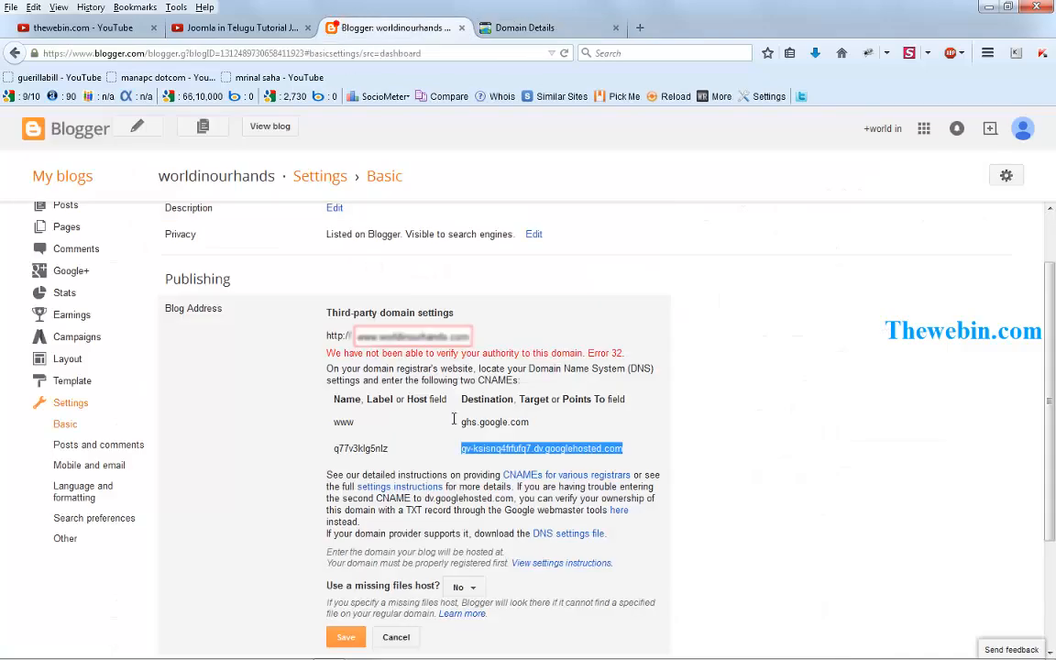
pyautogui.click(453, 420)
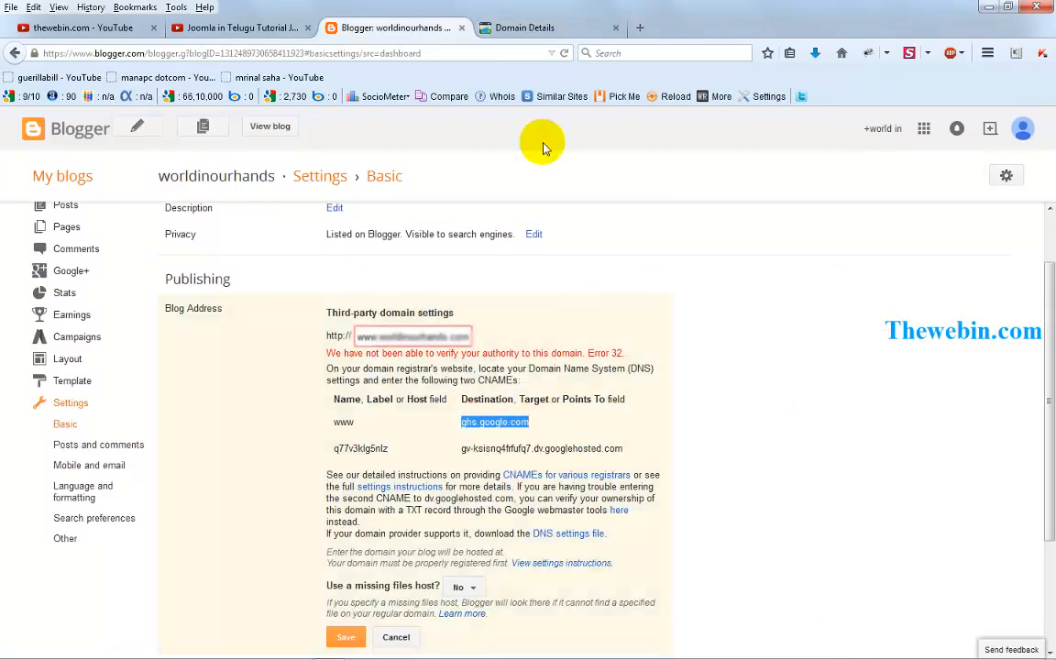
pyautogui.click(504, 27)
pyautogui.click(407, 417)
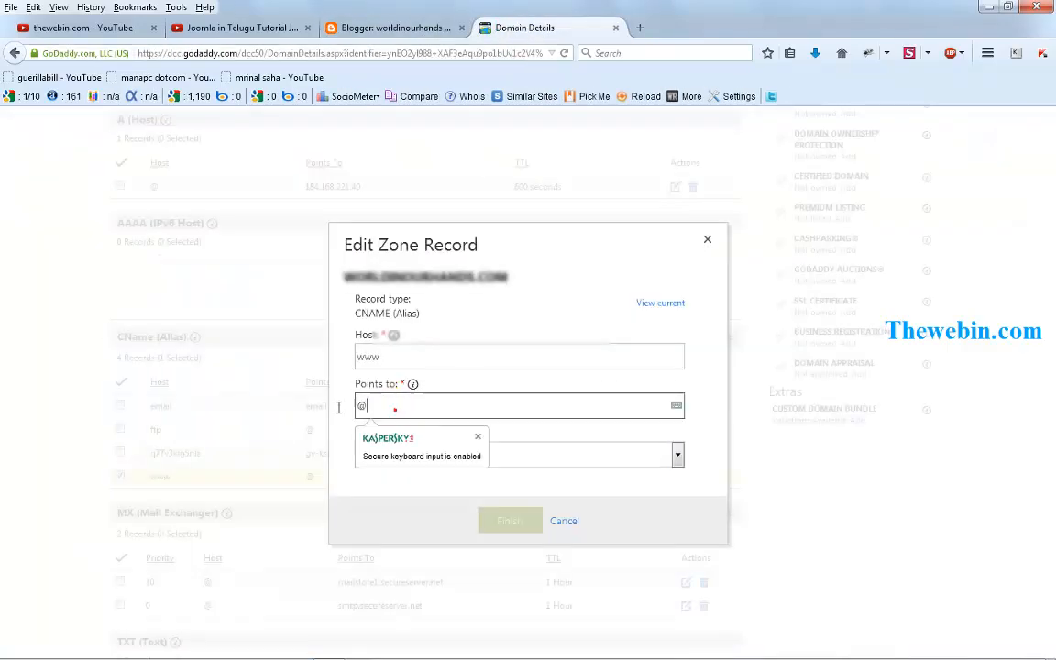
pyautogui.write('ghs.google.com')
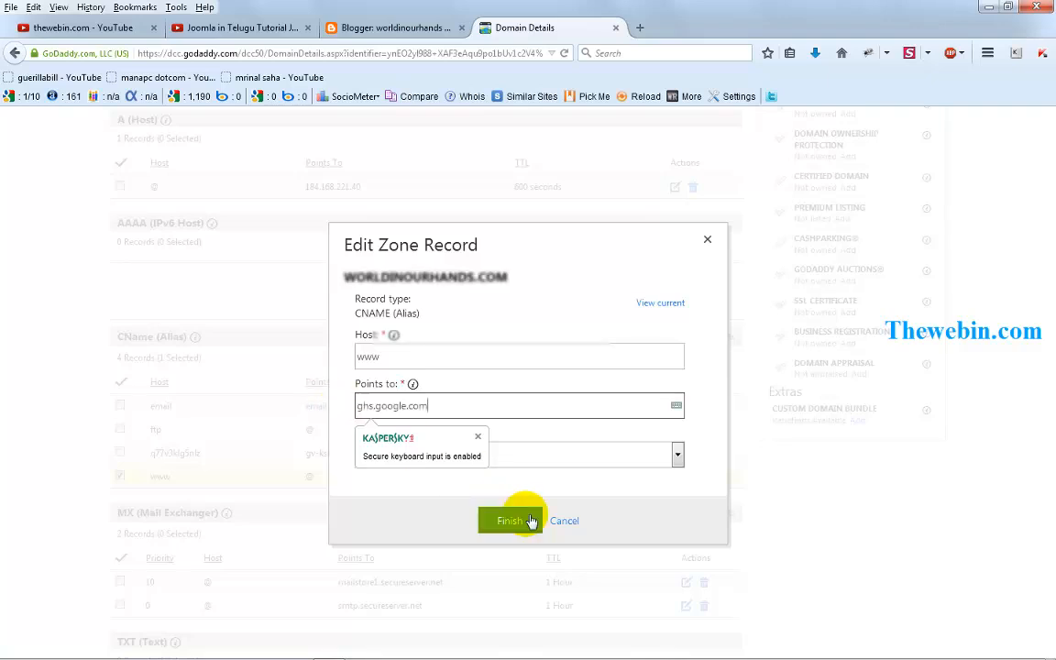
pyautogui.click(510, 521)
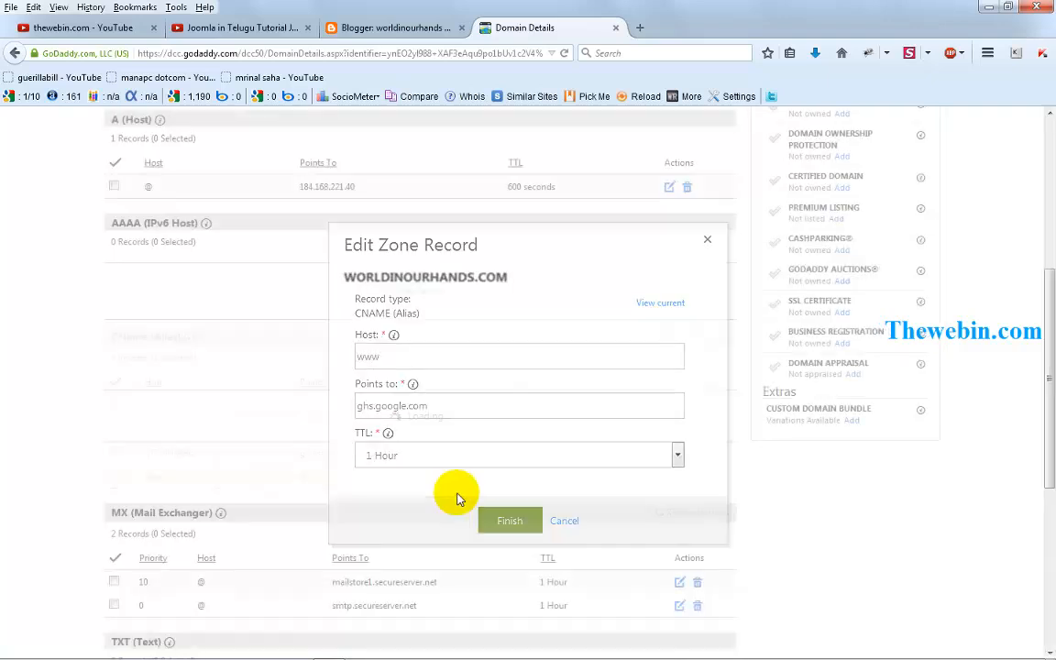
# Save the www record's change to the zone file and check the CName (Alias) list.
pyautogui.scroll(-2, 456, 497)
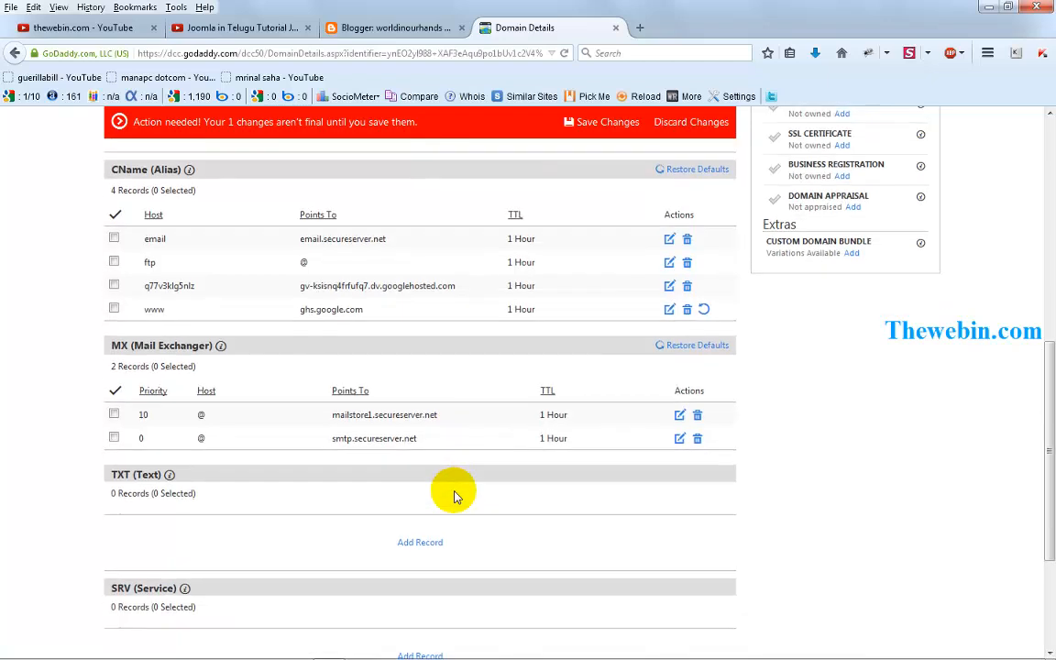
pyautogui.scroll(3, 456, 497)
pyautogui.click(589, 210)
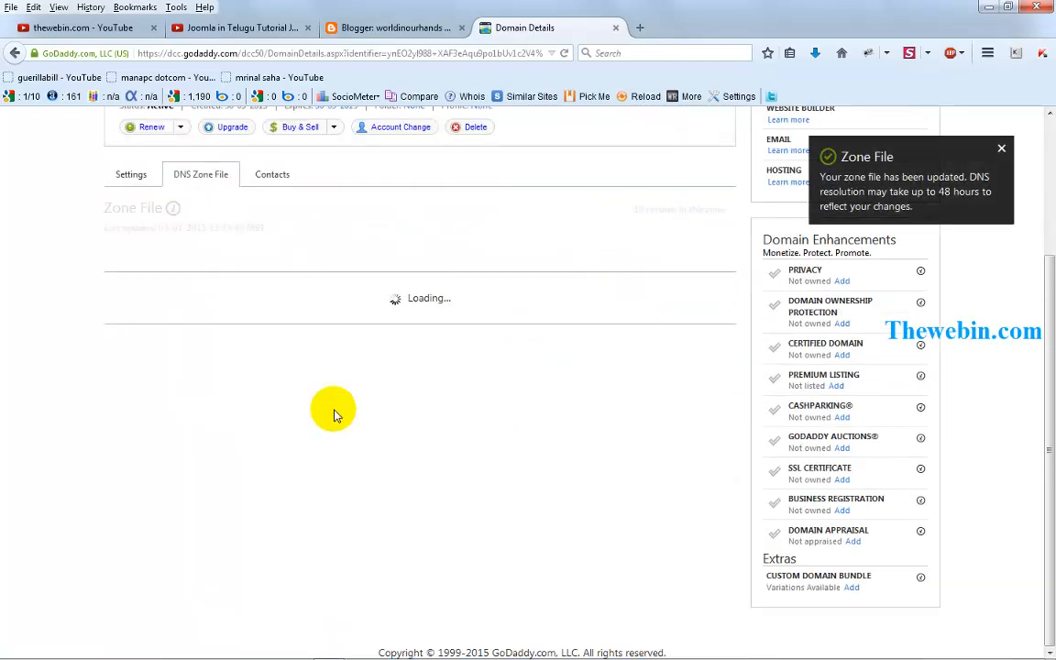
pyautogui.scroll(-3, 334, 415)
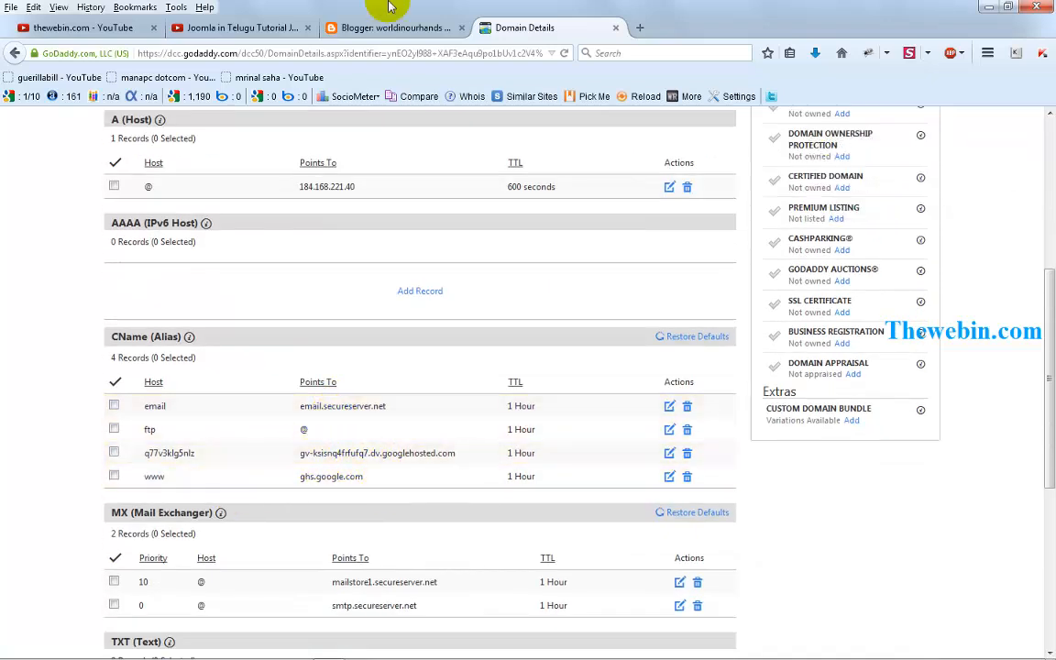
# Save the third-party domain settings in Blogger and open the blog in a new tab to check its web address.
pyautogui.click(374, 30)
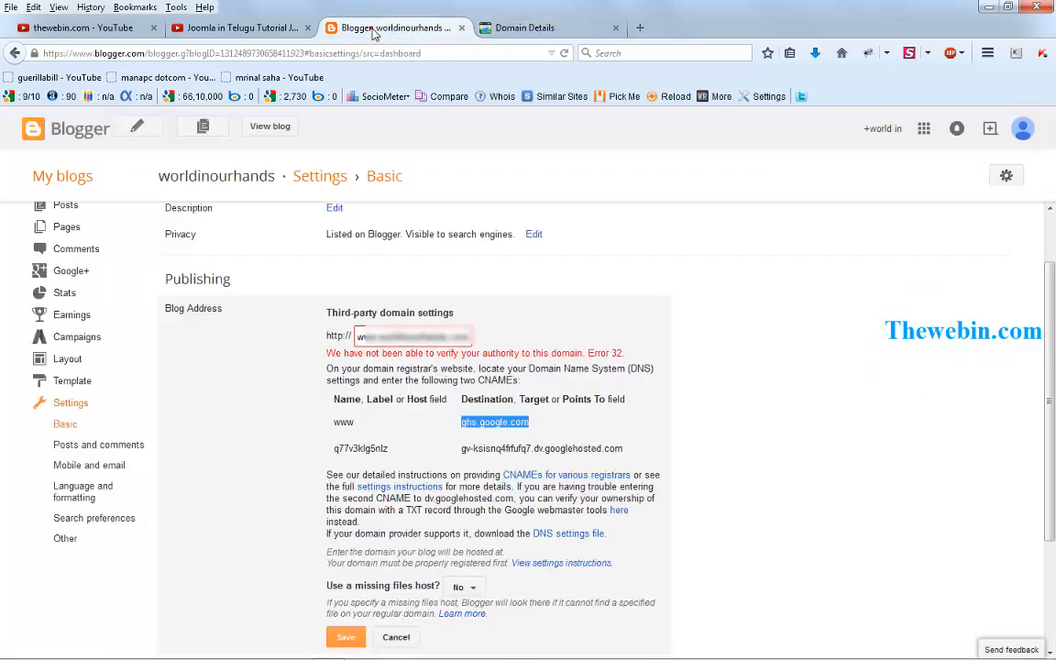
pyautogui.click(336, 634)
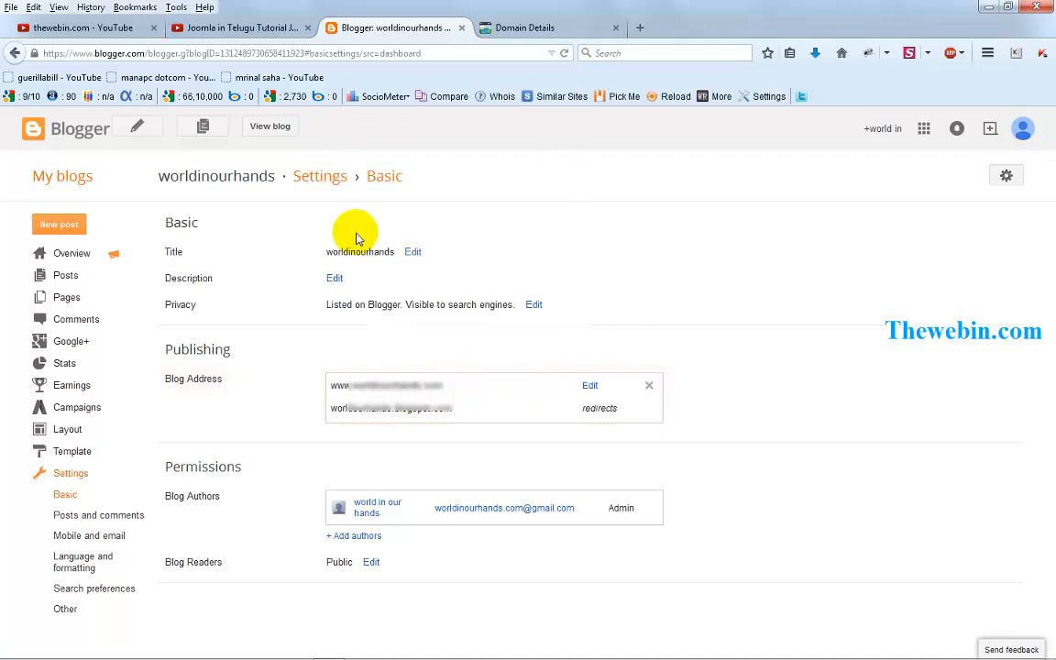
pyautogui.rightClick(267, 127)
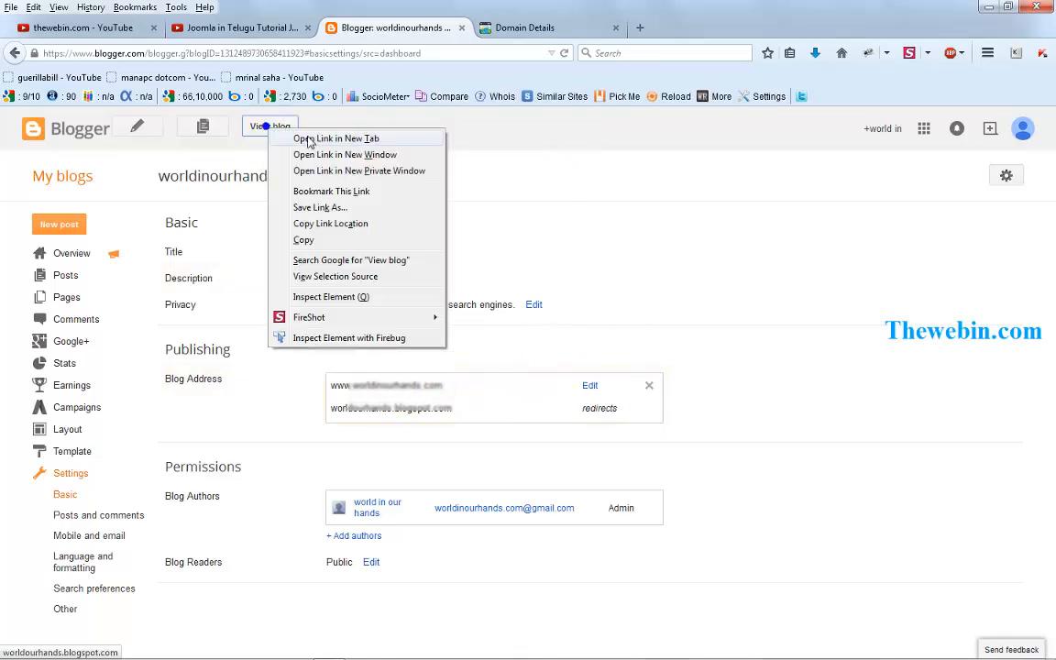
pyautogui.click(309, 140)
pyautogui.click(532, 28)
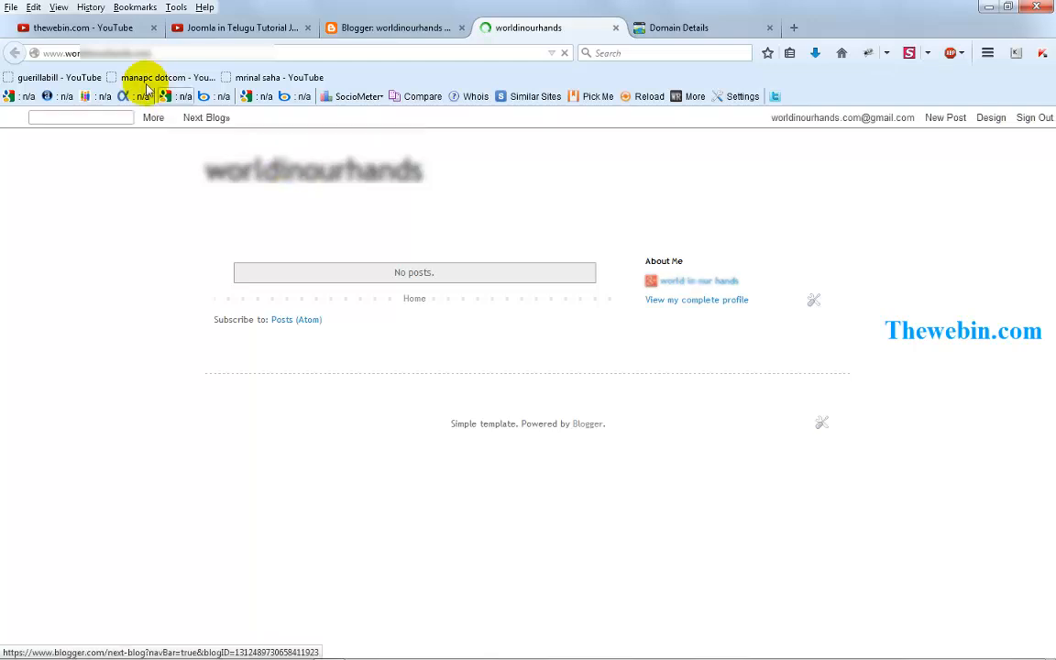
pyautogui.click(137, 53)
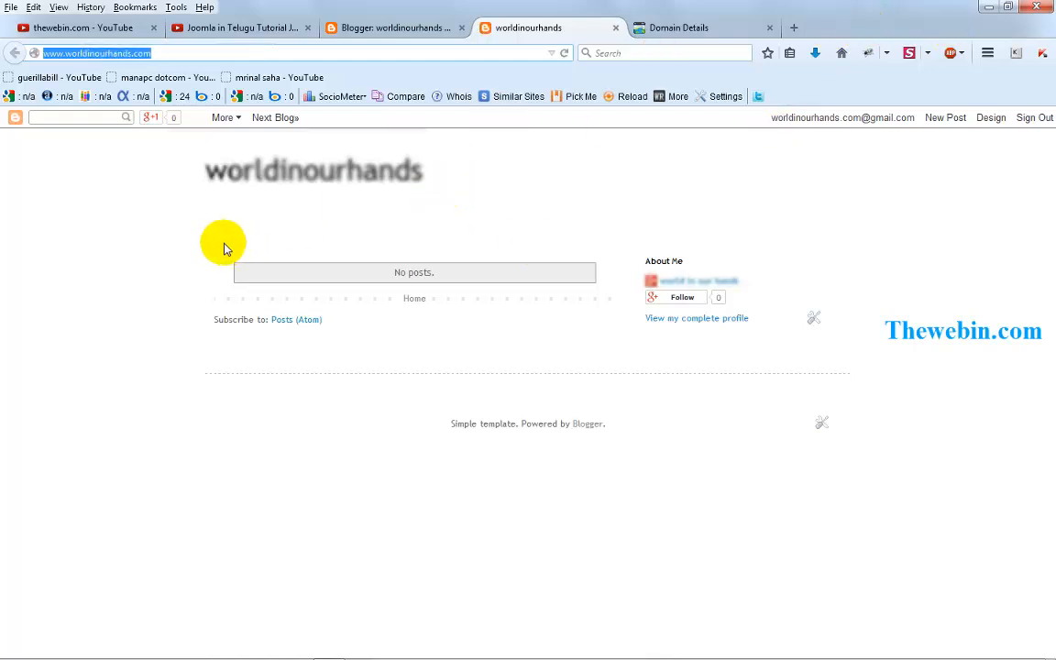
pyautogui.click(264, 52)
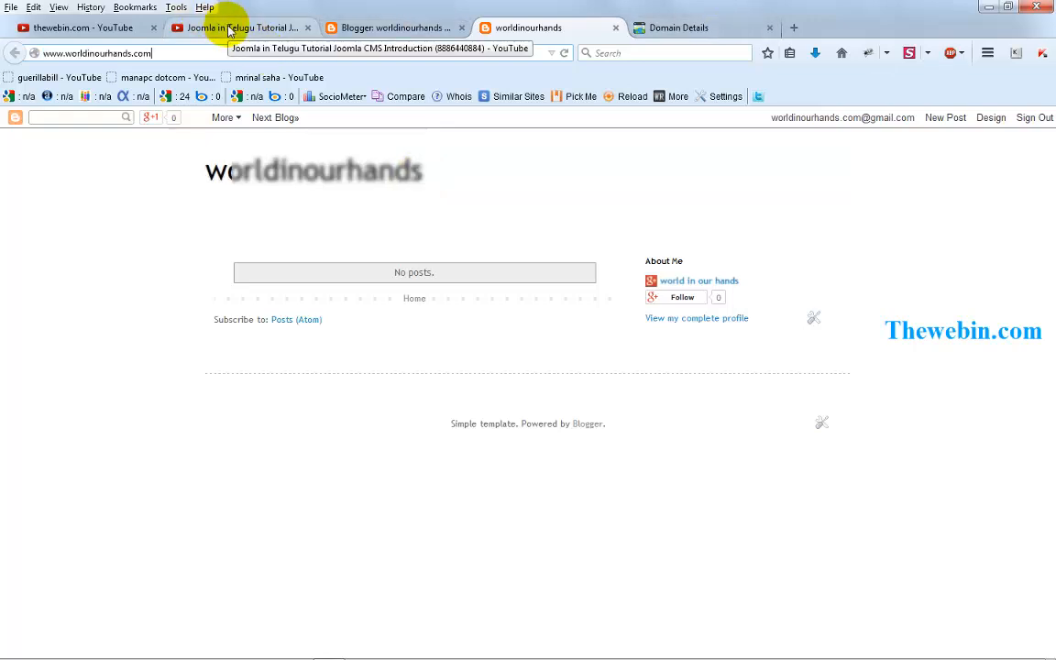
# View the thewebin.com YouTube channel and its address, and switch to the Joomla in Telugu tutorial video.
pyautogui.click(101, 28)
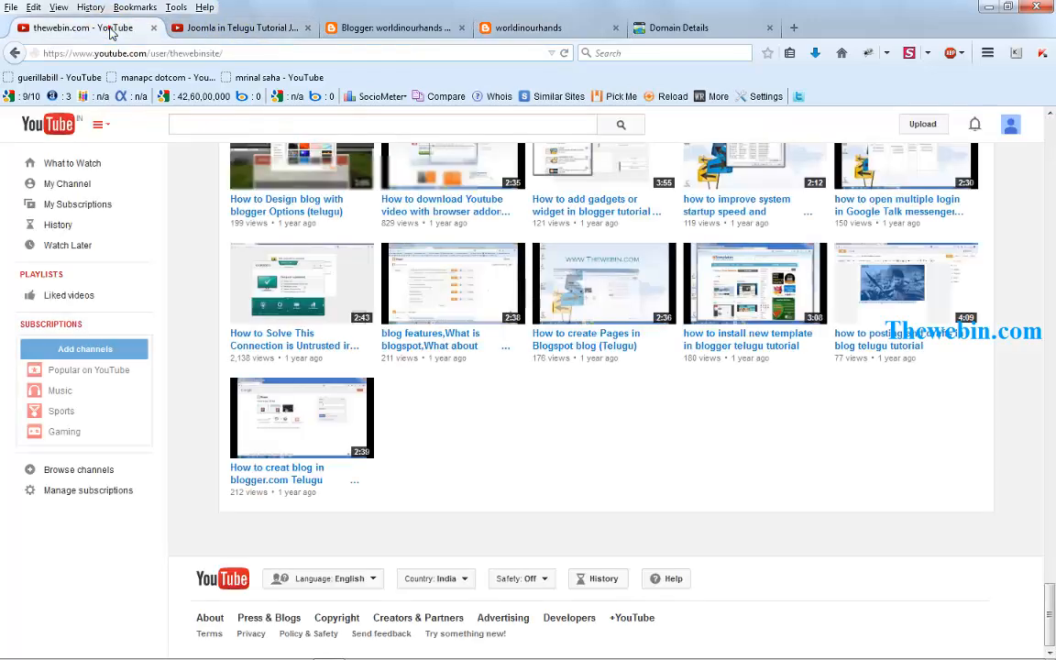
pyautogui.click(266, 60)
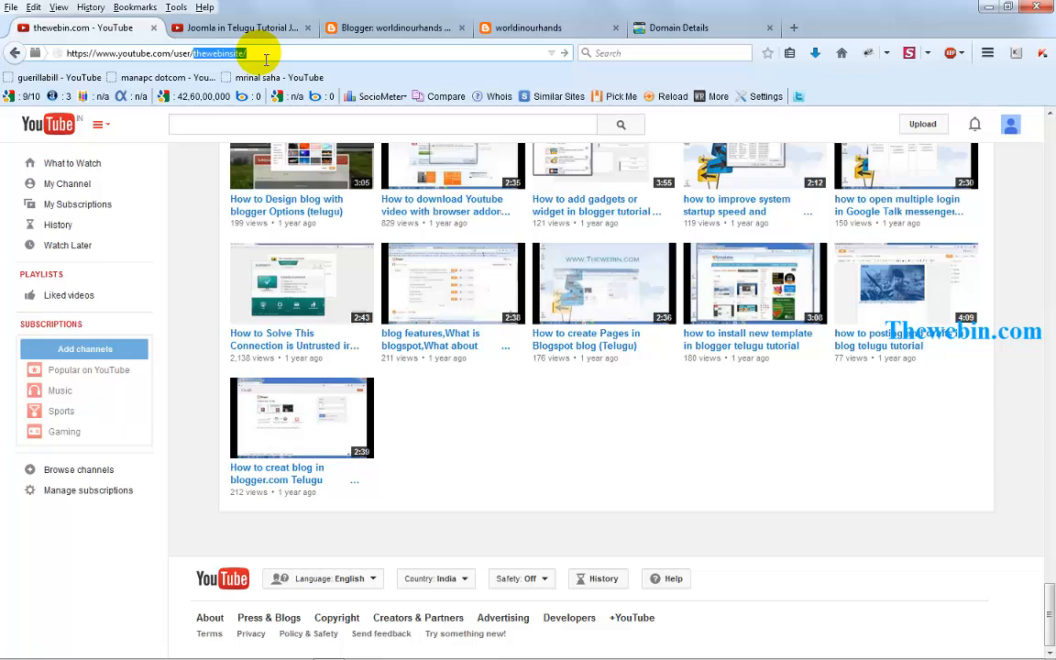
pyautogui.click(266, 60)
pyautogui.click(256, 54)
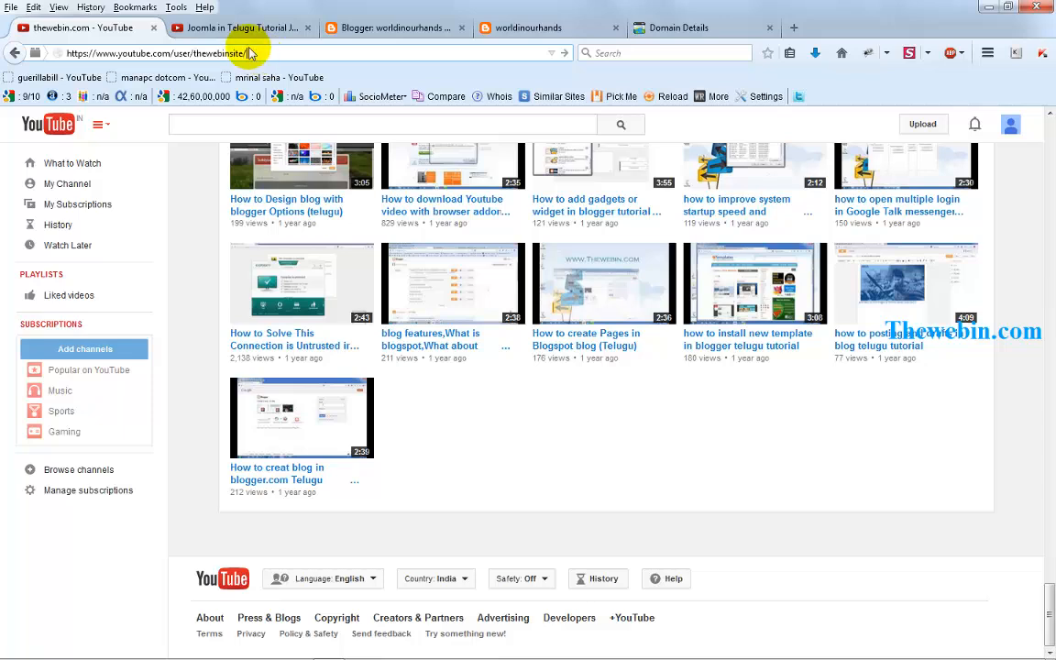
pyautogui.click(231, 27)
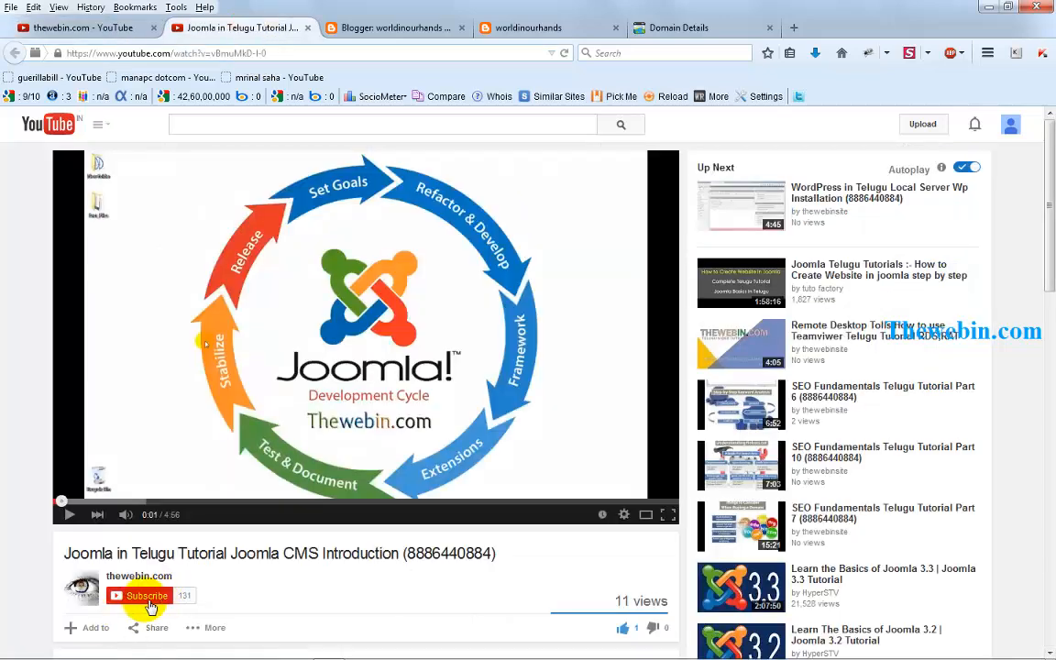